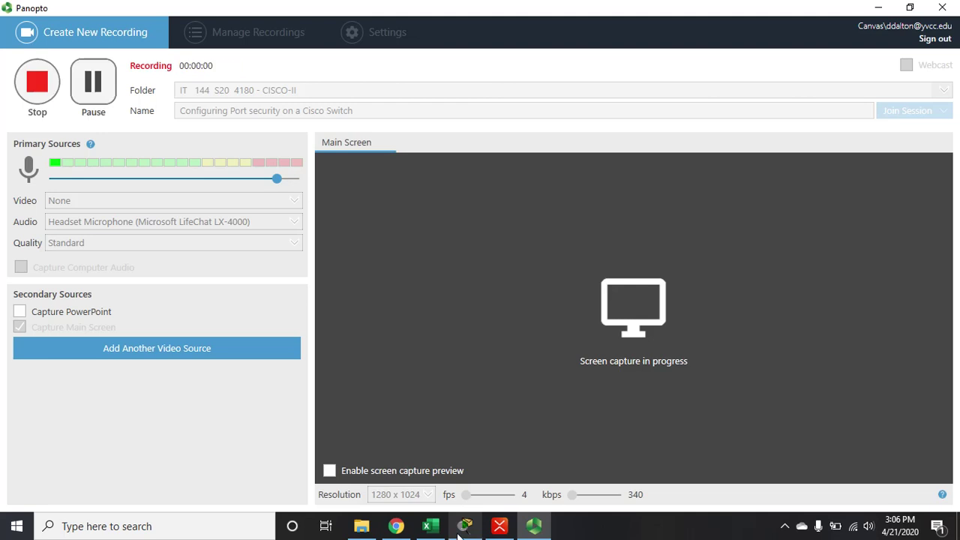
Switch to Cisco Packet Tracer, fast-forward the network time and open Switch0's command line interface maximized
left_click(465, 525)
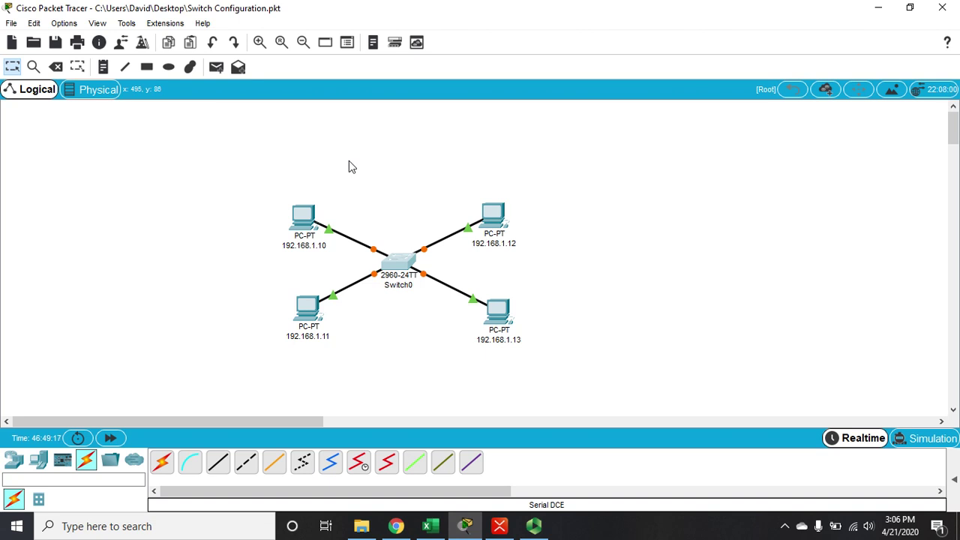
left_click(111, 440)
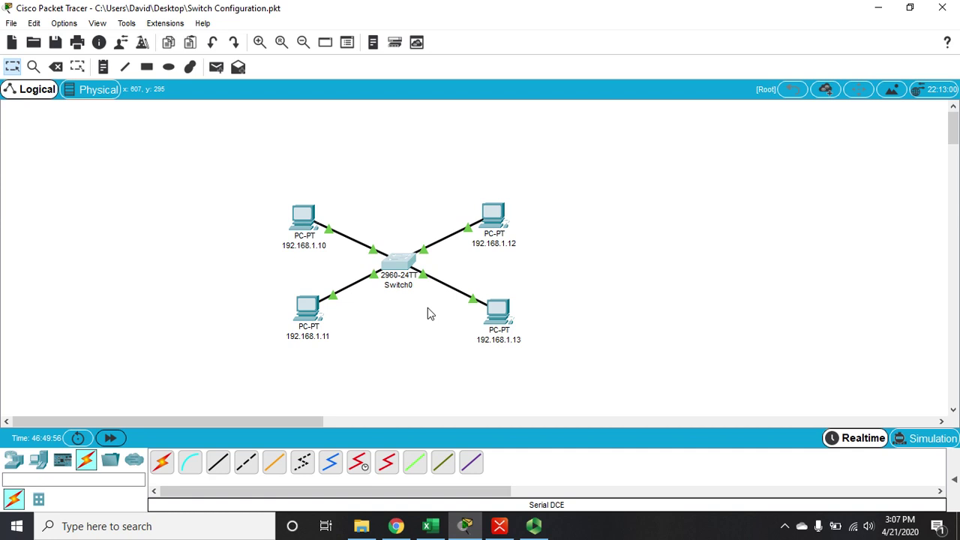
left_click(398, 262)
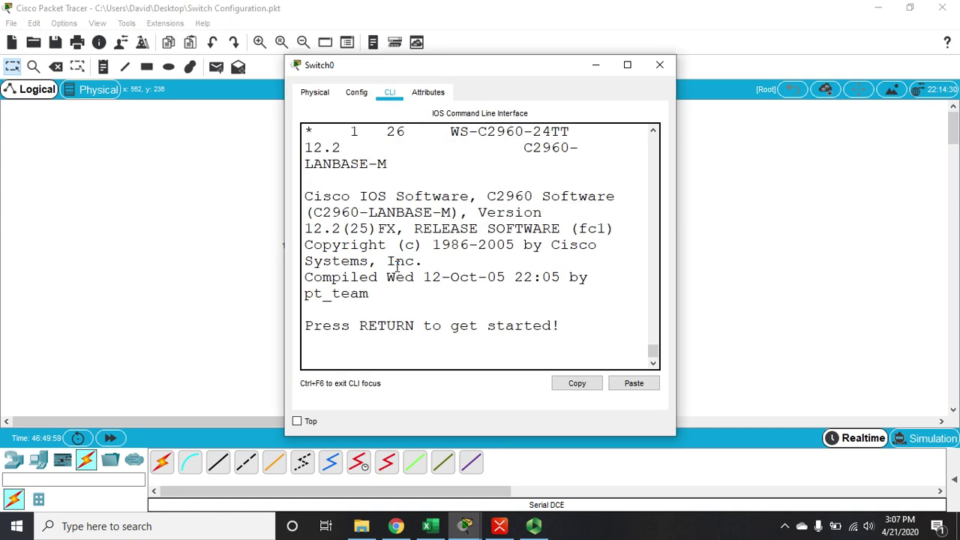
left_click(626, 65)
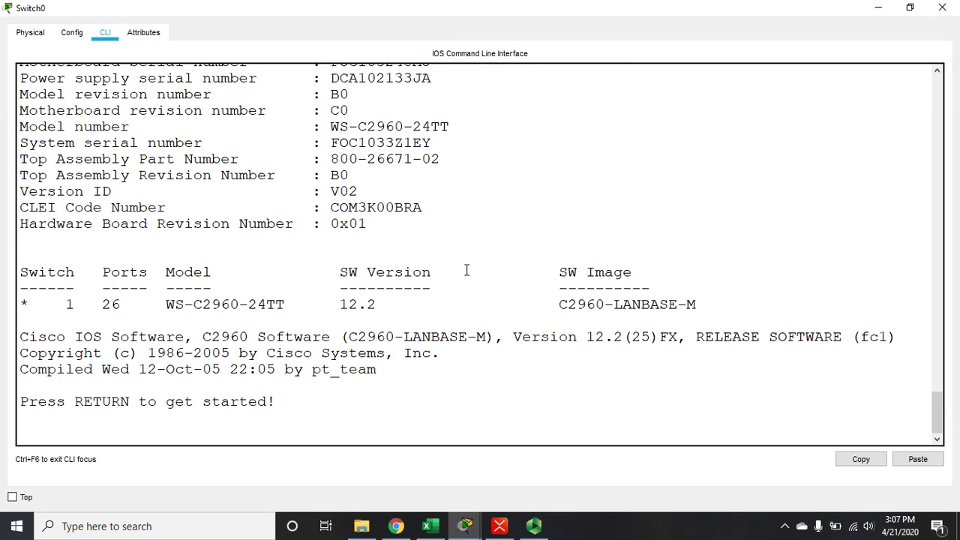
Log in to the switch with the console password and enter privileged mode with en and the enable password
key("Return")
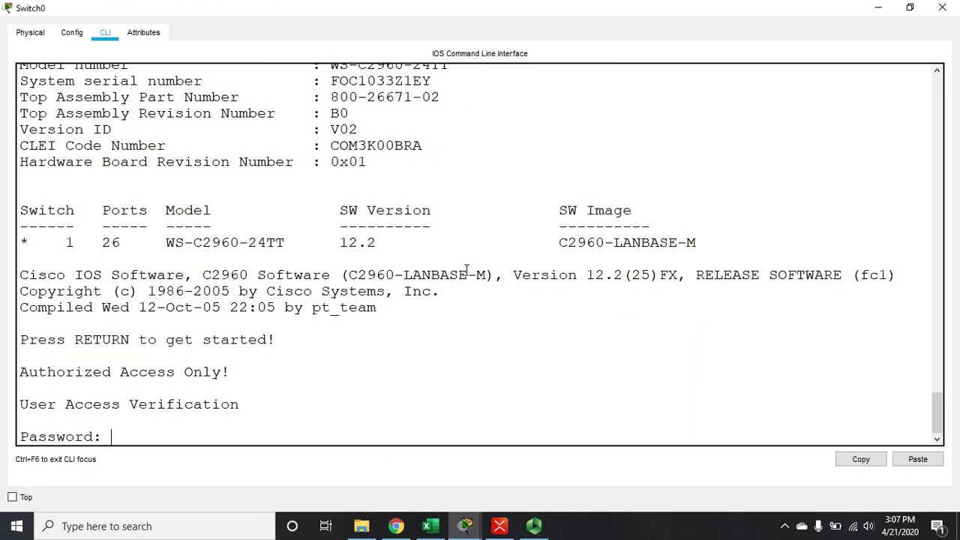
key("Return")
type("en")
key("Return")
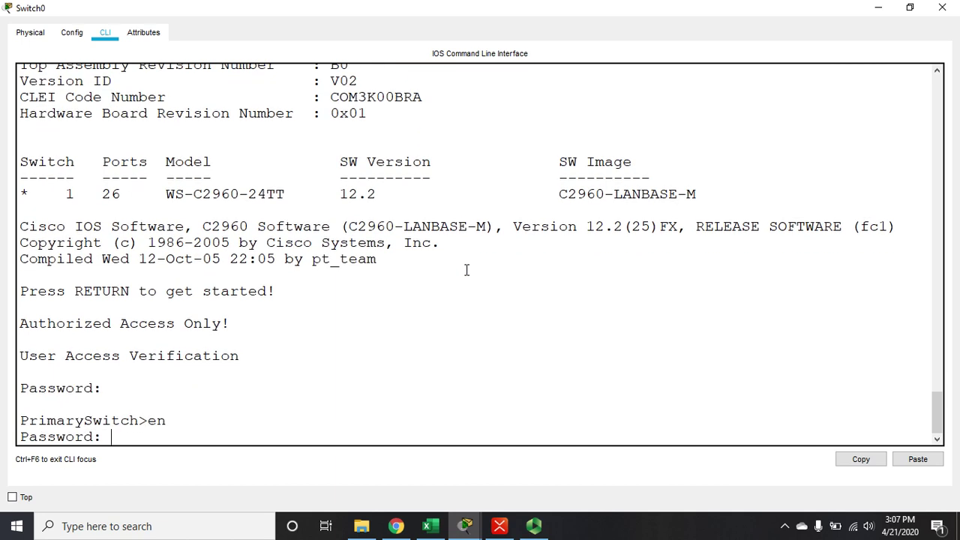
key("Return")
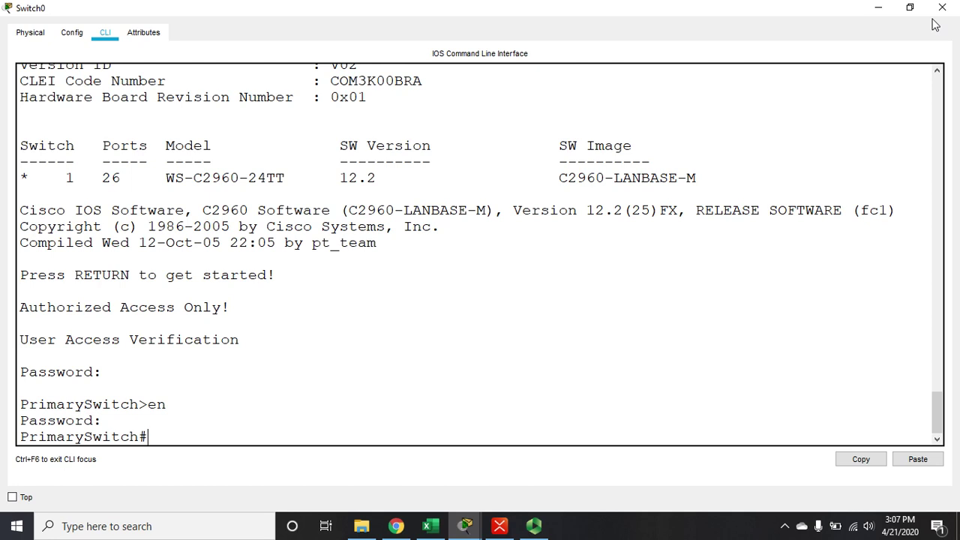
Check the network topology, return to the Switch0 command line and enter global configuration mode with config t
left_click(875, 9)
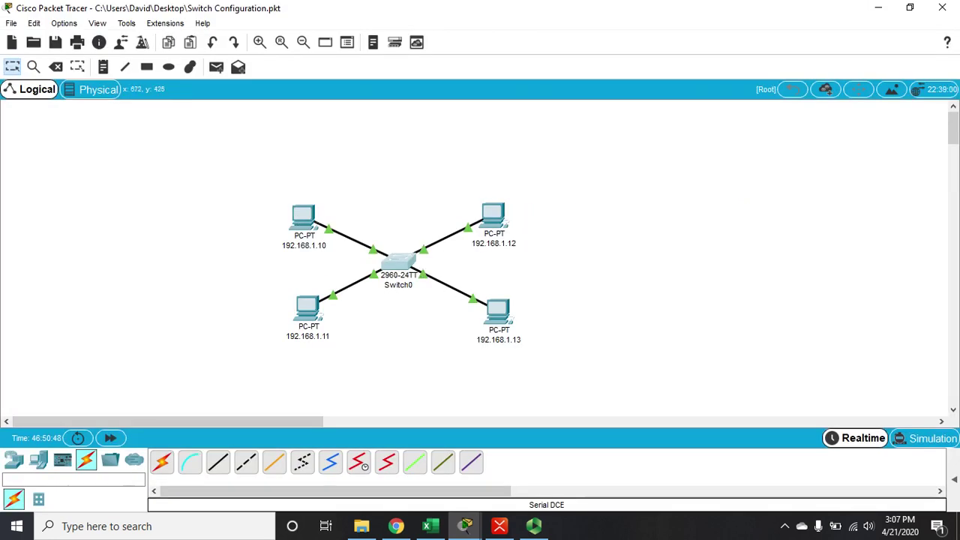
mouse_move(475, 528)
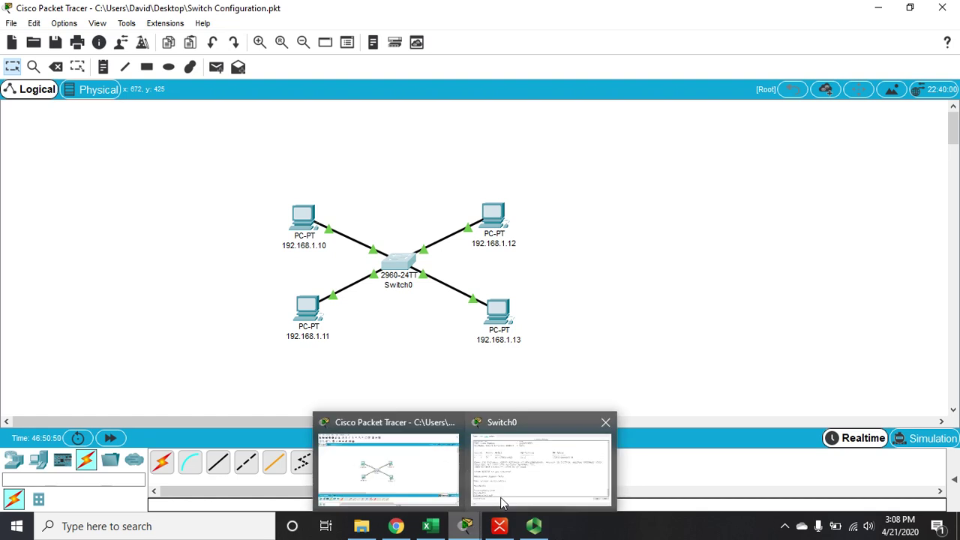
left_click(503, 496)
type("config t")
key("Return")
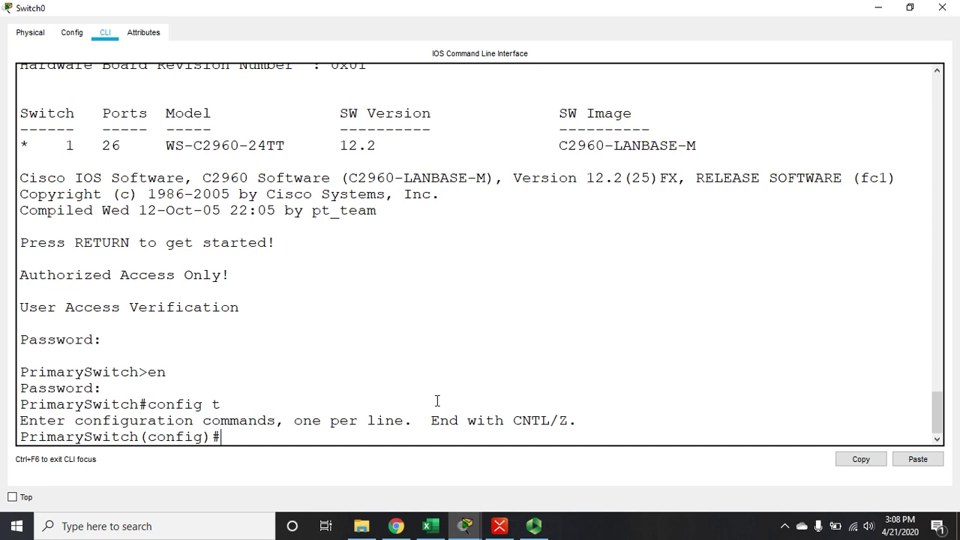
Select the interface range f0/1-4 and set those ports to switchport mode access
type("int ra f0/1-2")
key("BackSpace")
type("4")
key("Return")
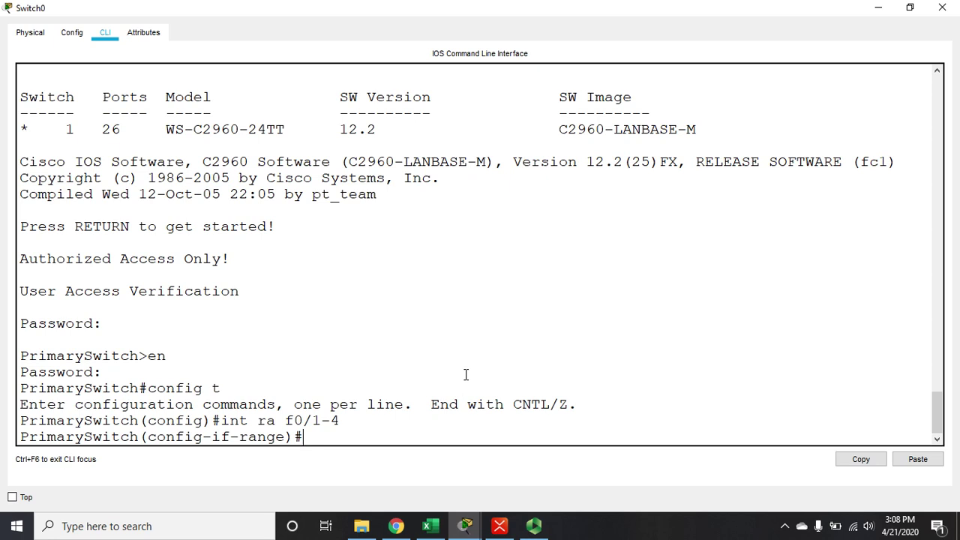
type("switchport mode access")
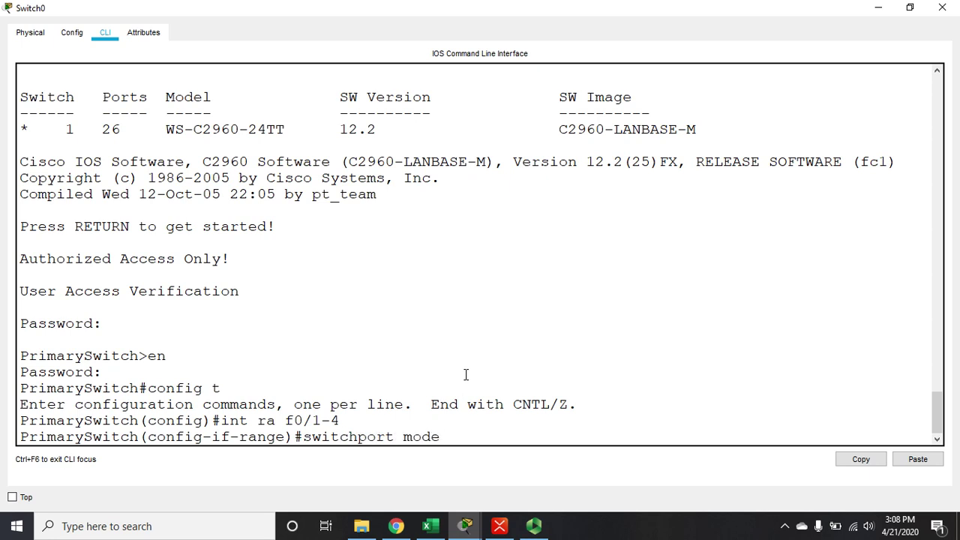
key("Return")
Assign the selected ports to access VLAN 1 with sw ac vl 1
type("sw mo ac")
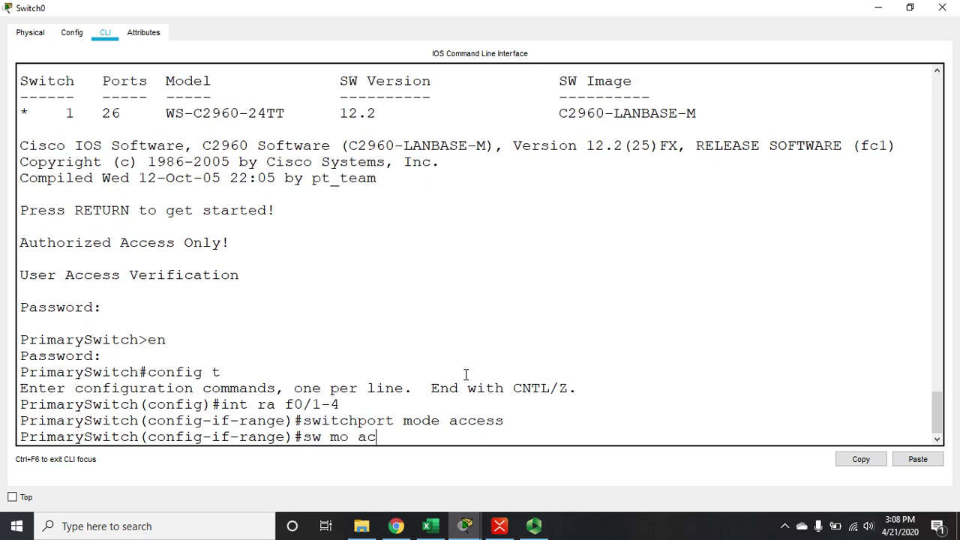
key("BackSpace")
key("BackSpace")
key("BackSpace")
key("BackSpace")
key("BackSpace")
key("BackSpace")
key("BackSpace")
key("BackSpace")
type("sw ac vl 1")
key("Return")
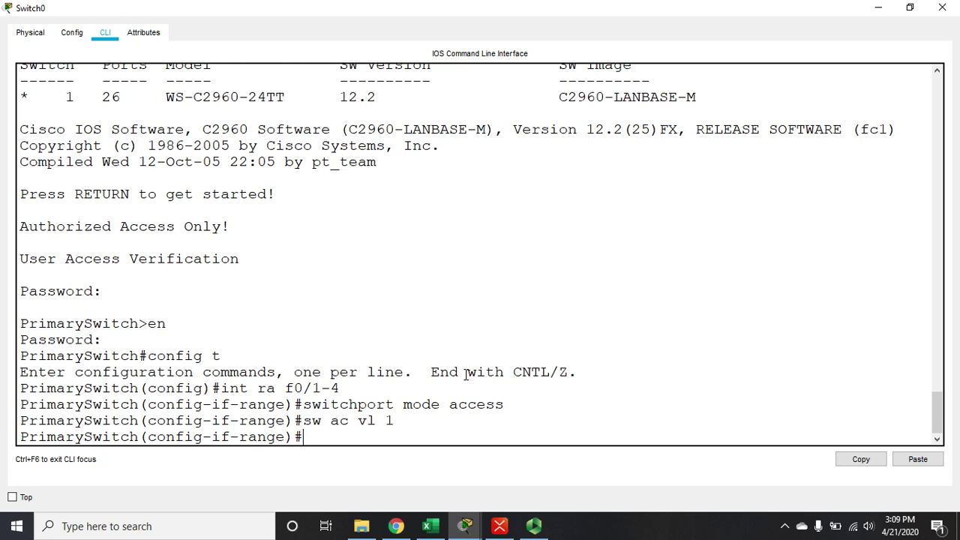
Enable port security on the selected ports with switchport port-security
type("switchp")
key("BackSpace")
key("BackSpace")
key("BackSpace")
type("chport")
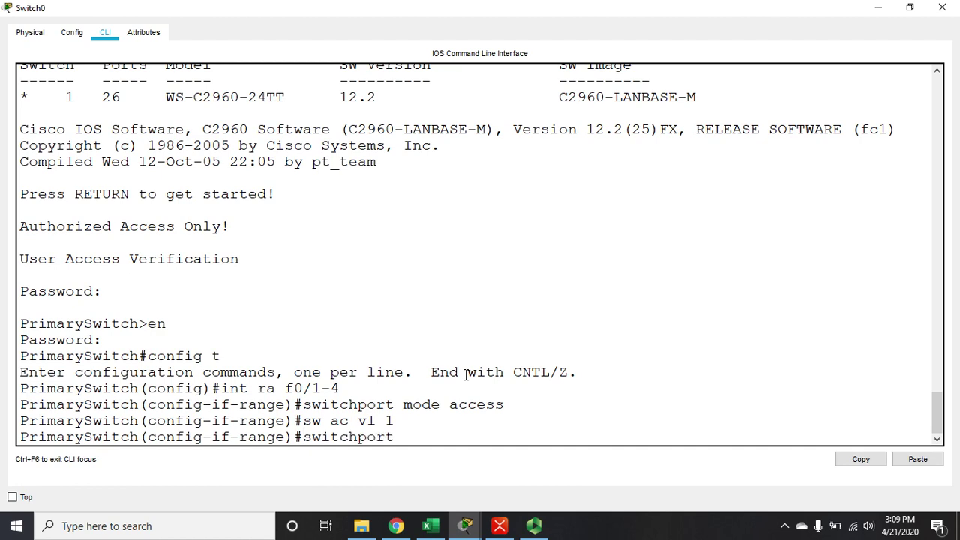
type(" port-security")
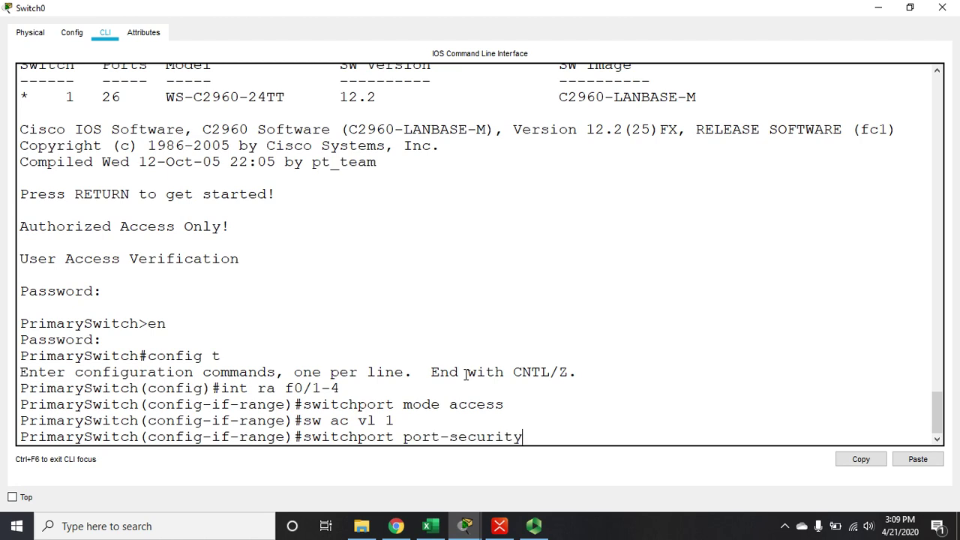
key("Return")
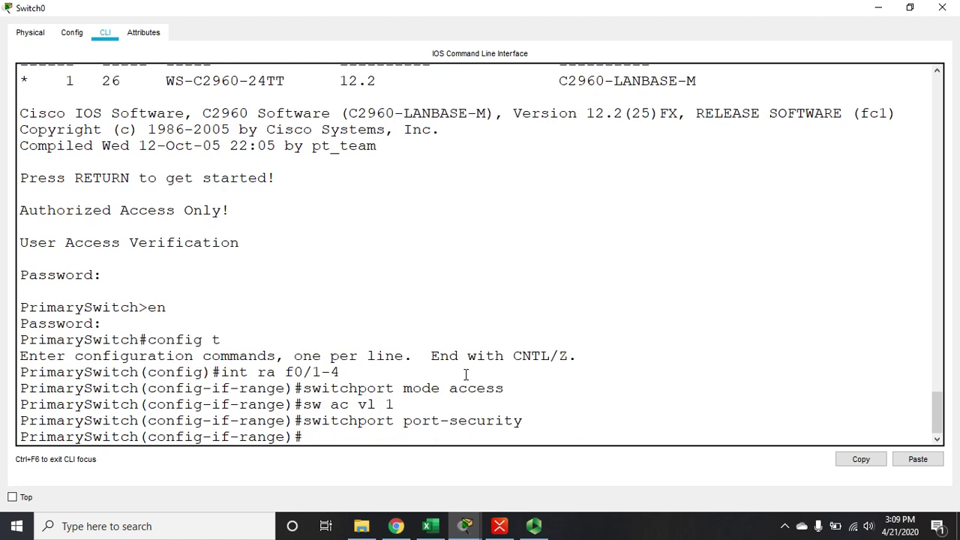
List the port-security and MAC address options, and enable sticky MAC address learning on the selected ports
type("sw po ?")
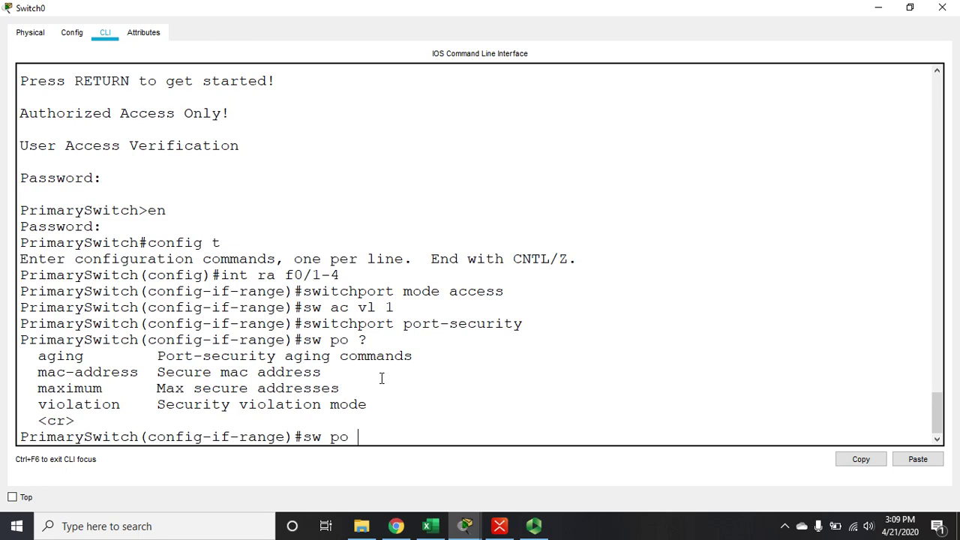
type("mac ?")
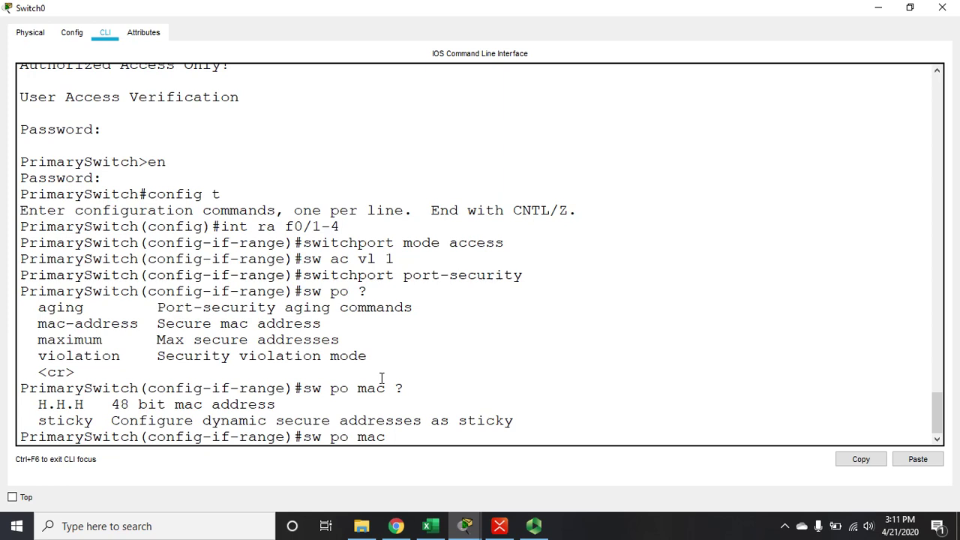
type("sticky")
key("Return")
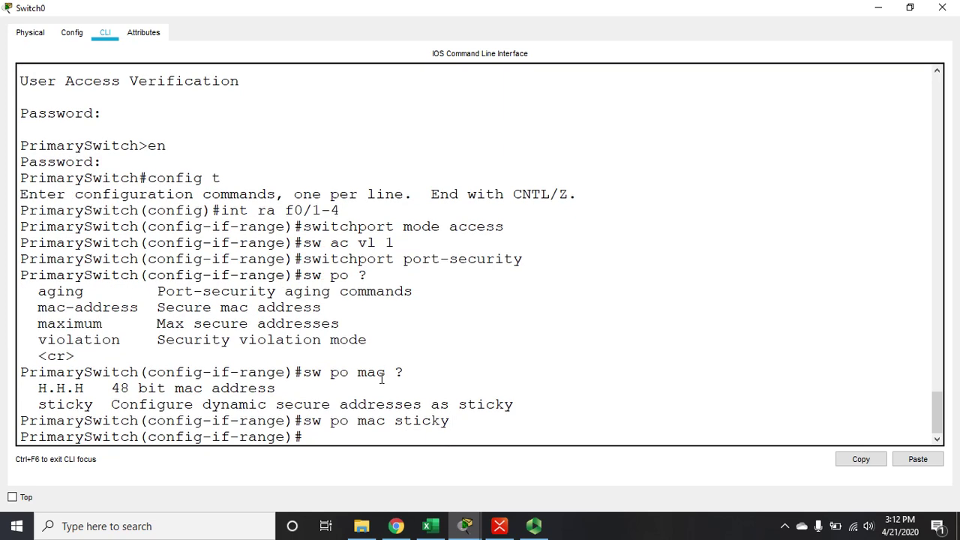
Query the allowed maximum of secure addresses, enter a limit of 2 and change it to 1
type("sw po max ?")
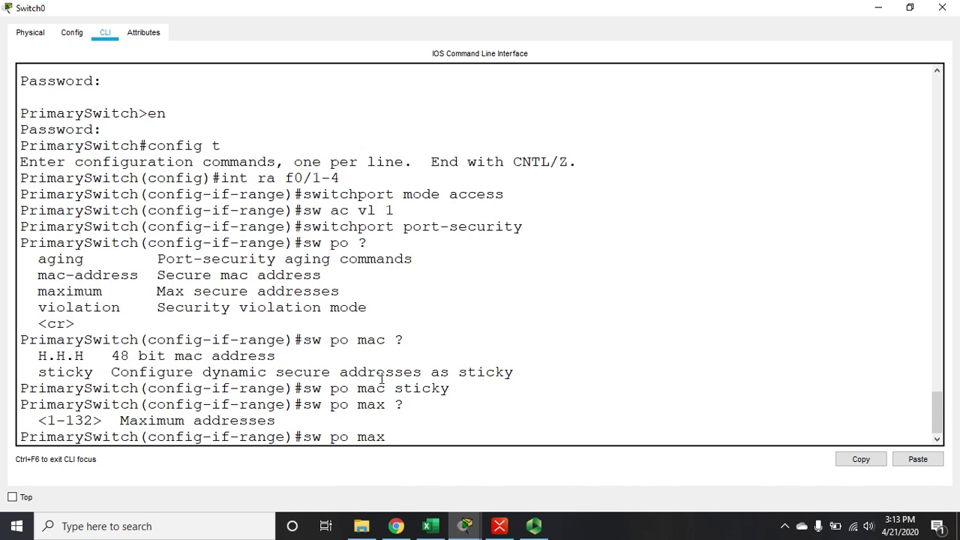
type("2")
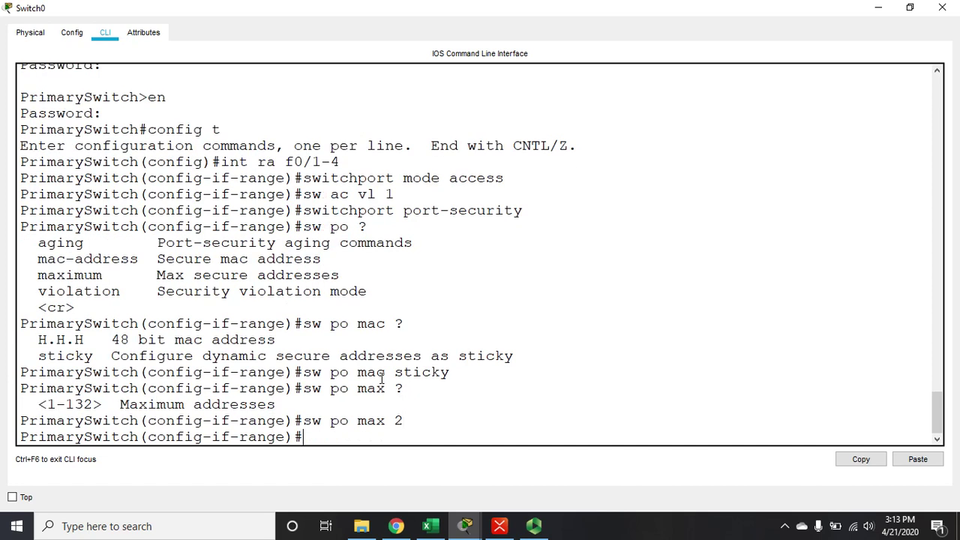
key("Up")
key("BackSpace")
type("1")
key("Return")
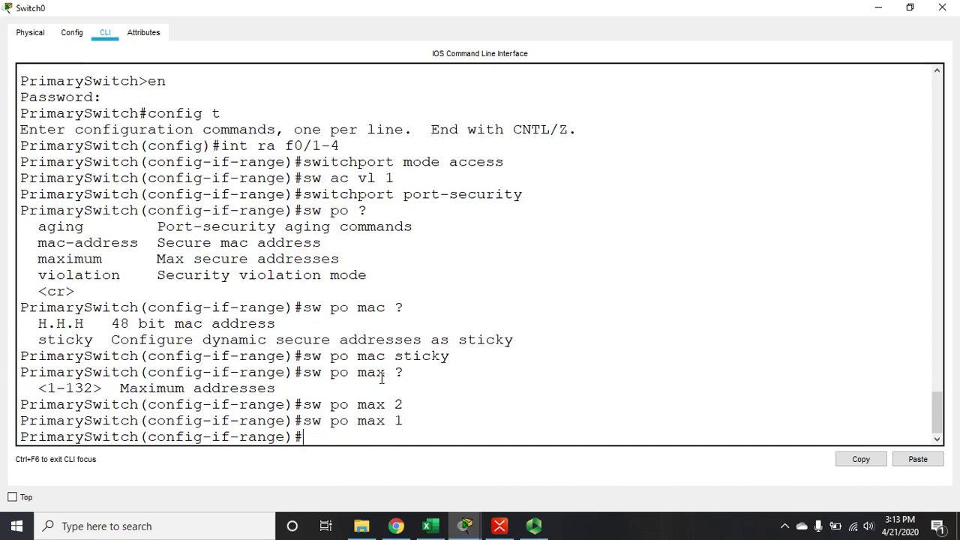
List the port-security violation modes and set the violation mode to protect
type("sw po vio ?")
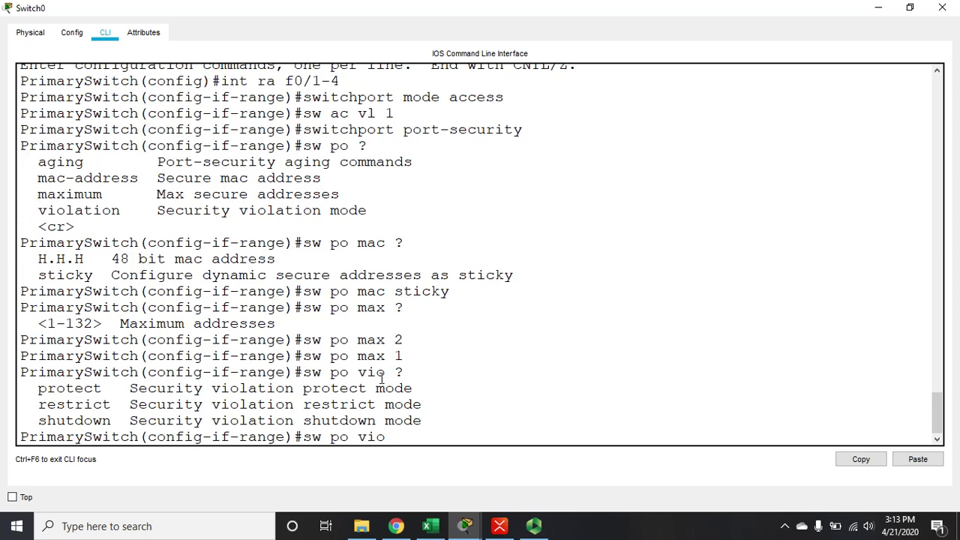
type("protect")
key("Return")
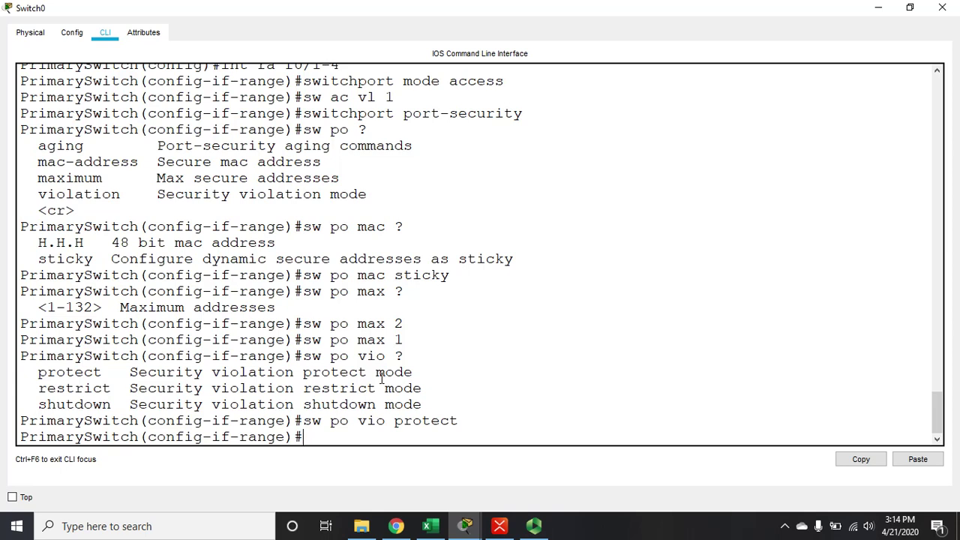
Change the port-security violation mode to restrict by editing the previous command
key("Up")
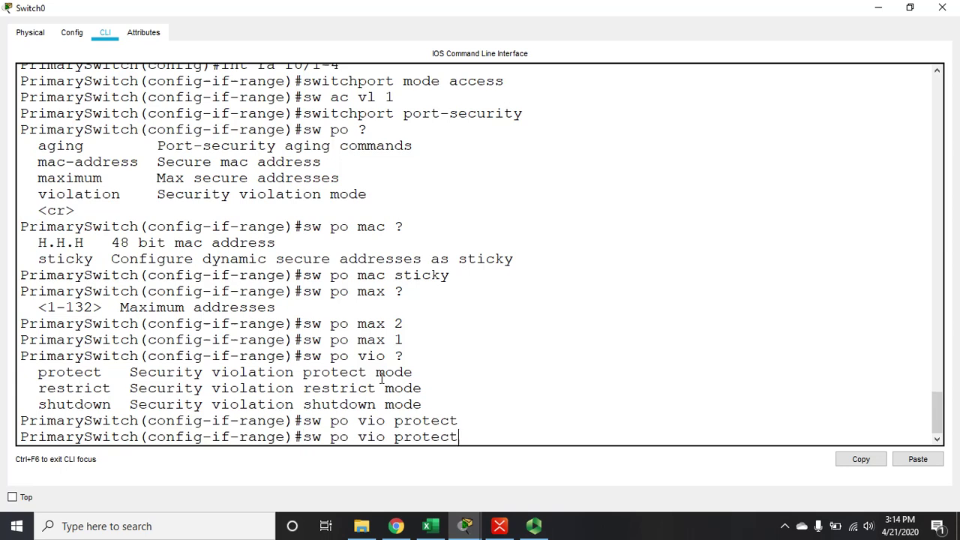
key("BackSpace")
key("BackSpace")
key("BackSpace")
key("BackSpace")
key("BackSpace")
key("BackSpace")
key("BackSpace")
type("restrict")
key("Return")
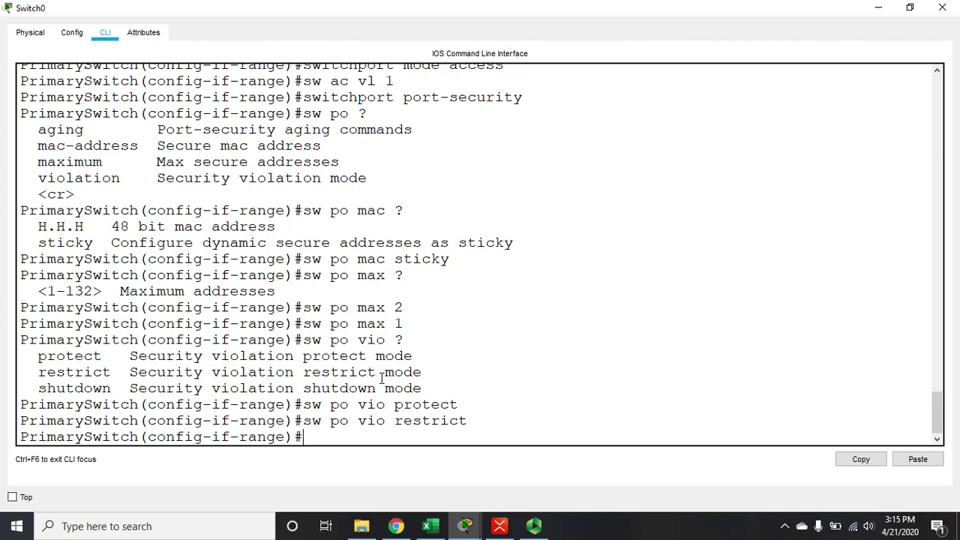
Set the port-security violation mode to shutdown with sw po vio shut and exit the interface range configuration
type("sw po vio shut")
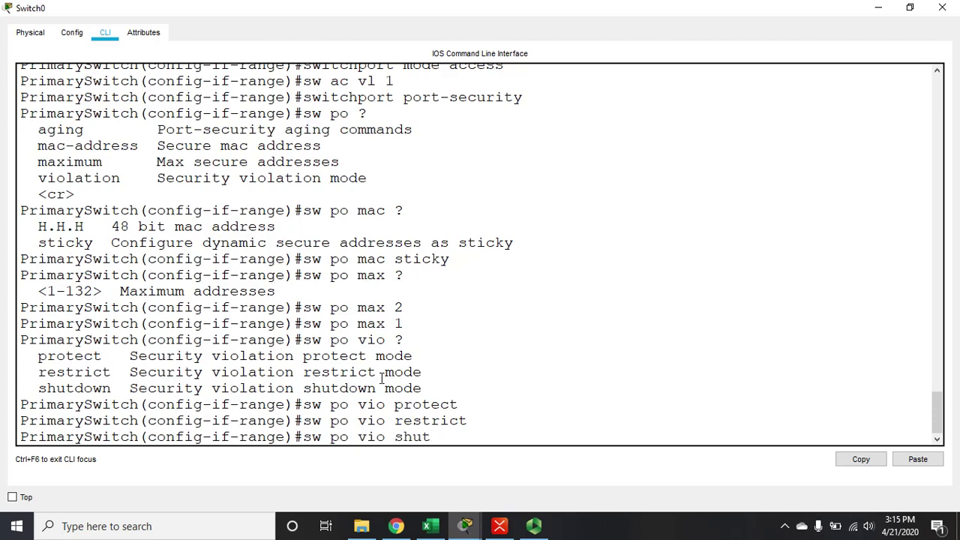
key("Return")
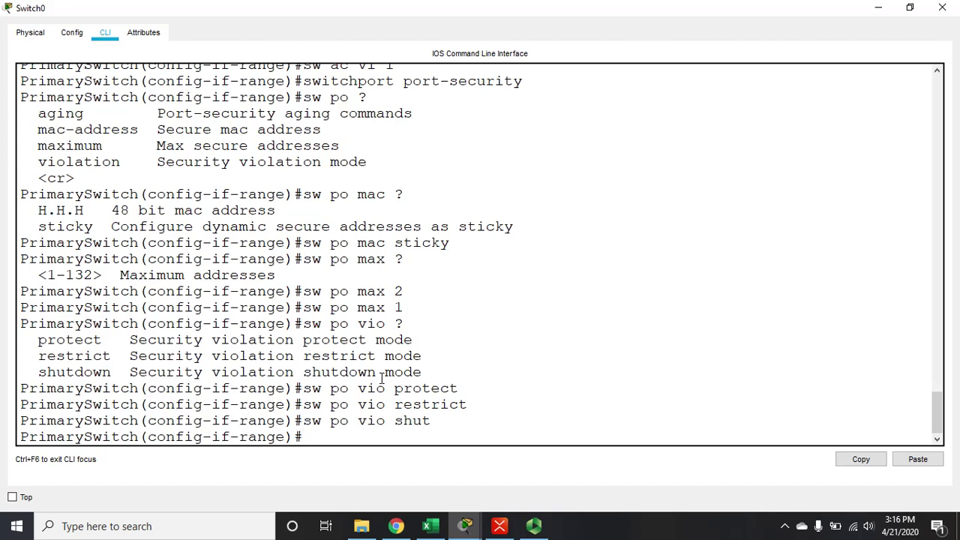
type("exit")
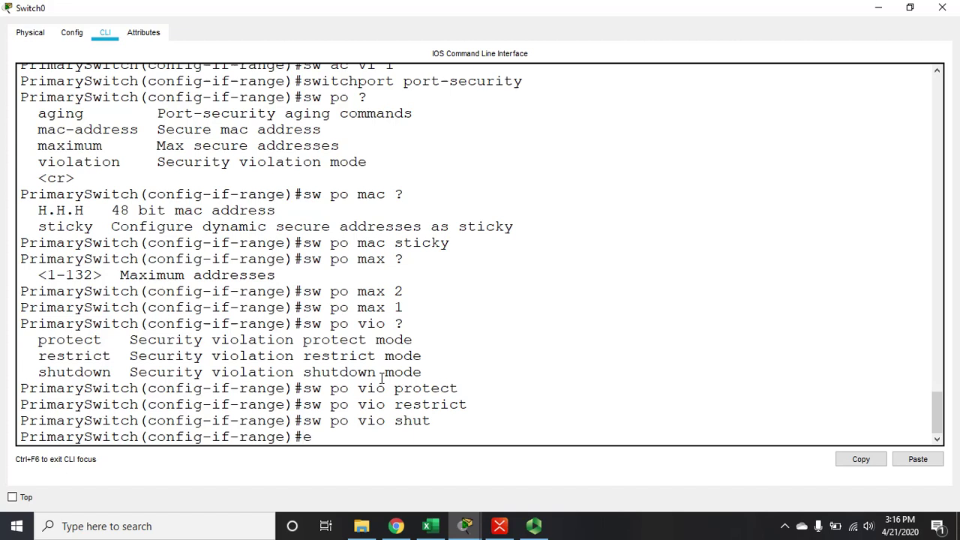
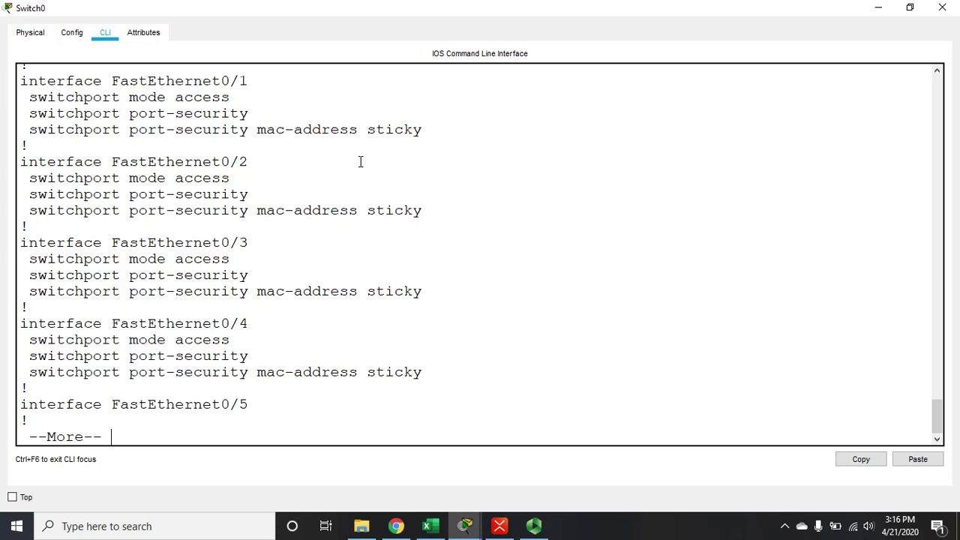
Quit the running configuration listing, display the port-security status of interface f0/1 and return to the topology
type("q")
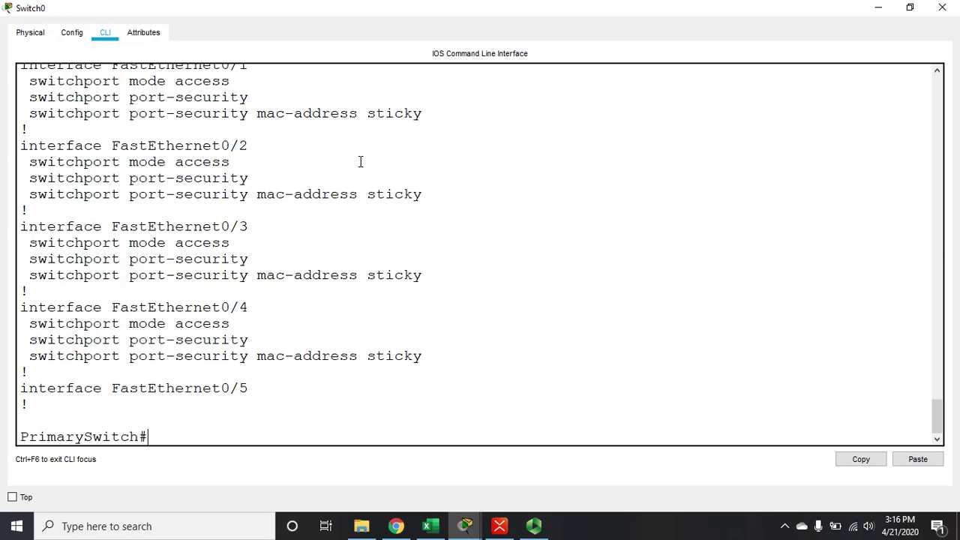
type("sh po int f0/1")
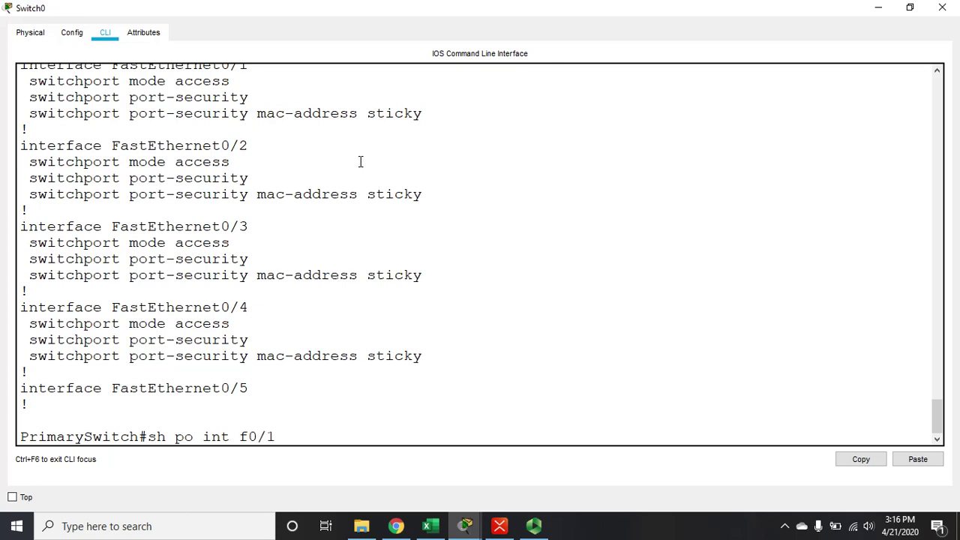
key("Return")
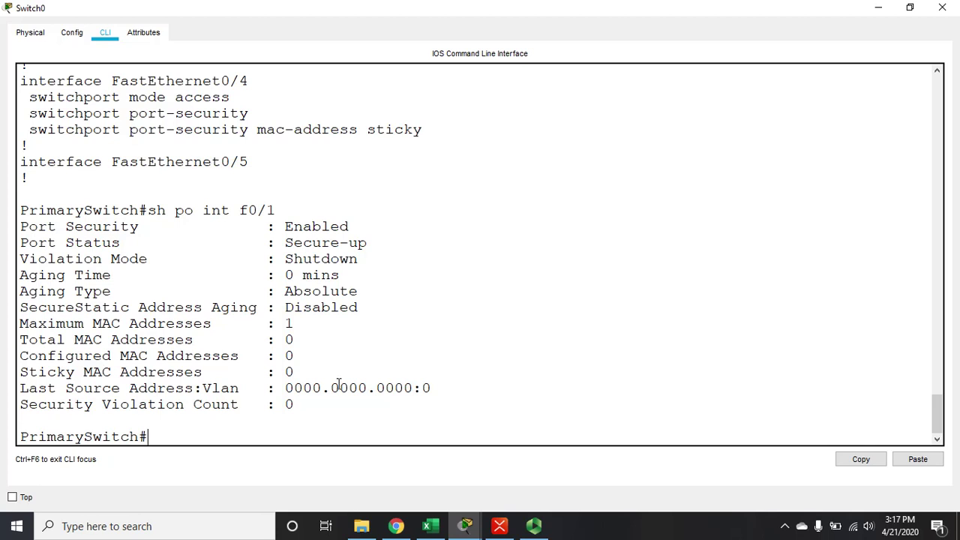
left_click(879, 9)
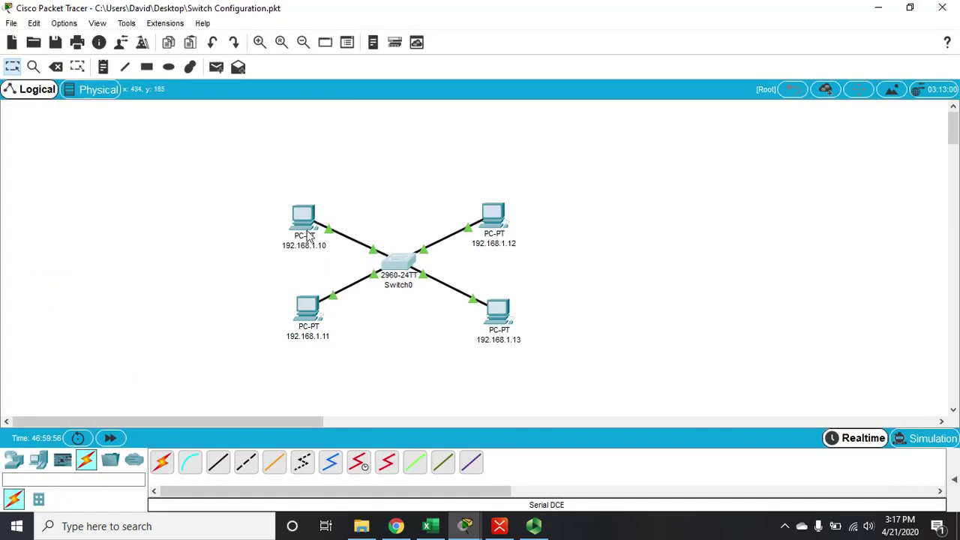
Open the command prompt on PC 192.168.1.10 in a maximized window and ping 192.168.1.11
left_click(305, 216)
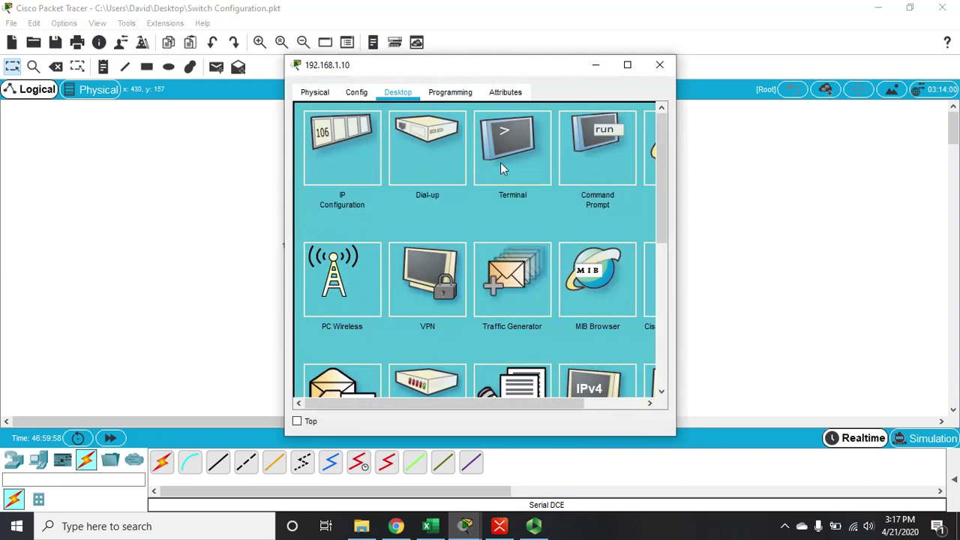
left_click(599, 165)
left_click(627, 65)
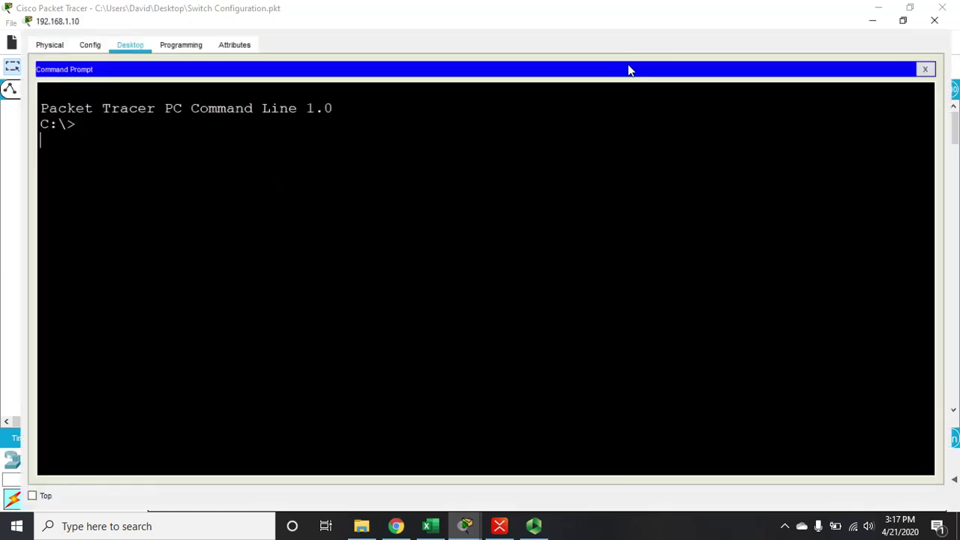
type("ping 192.68.1.1")
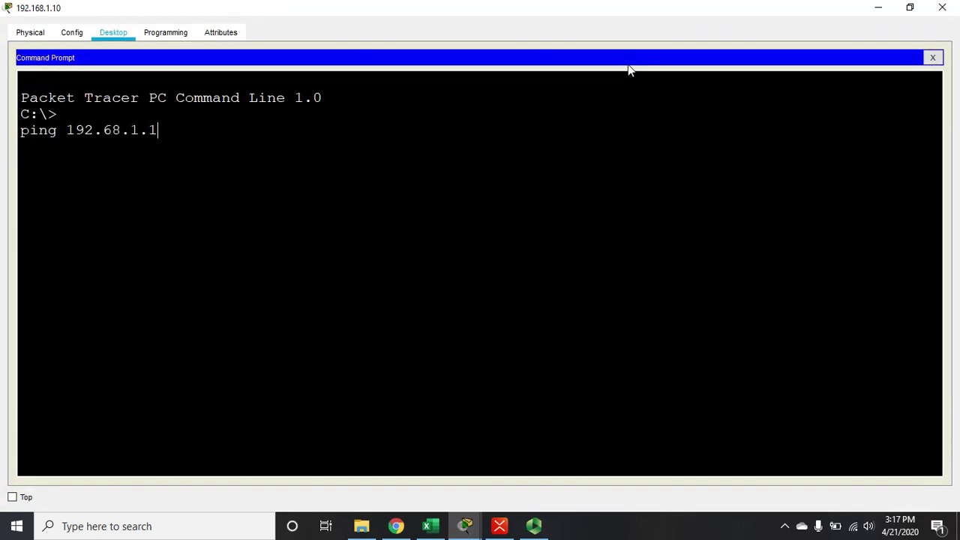
key("BackSpace")
key("BackSpace")
key("BackSpace")
key("BackSpace")
key("BackSpace")
key("BackSpace")
type("168.1.11")
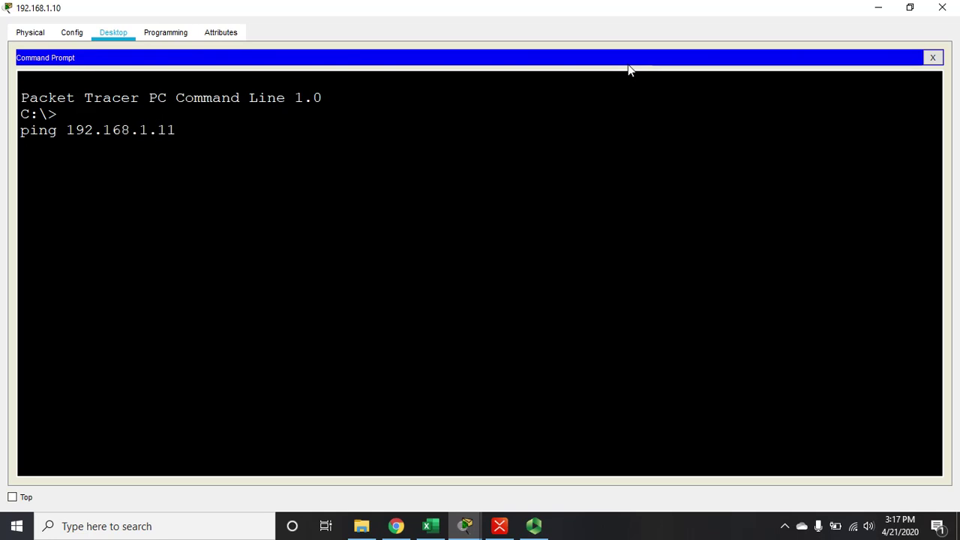
key("Return")
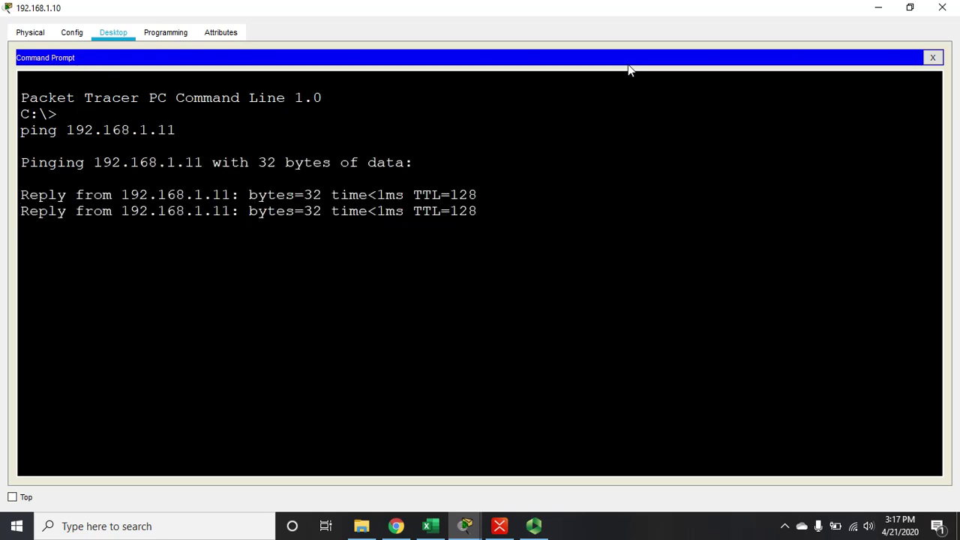
Recall the previous ping command and change its target to ping 192.168.1.12
key("Up")
type("==")
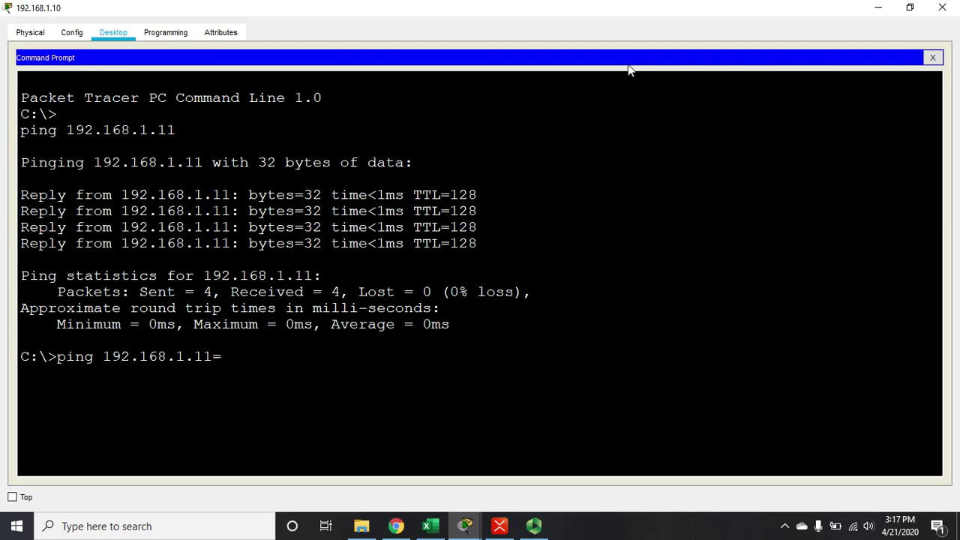
key("BackSpace")
key("BackSpace")
key("BackSpace")
type("2")
key("Return")
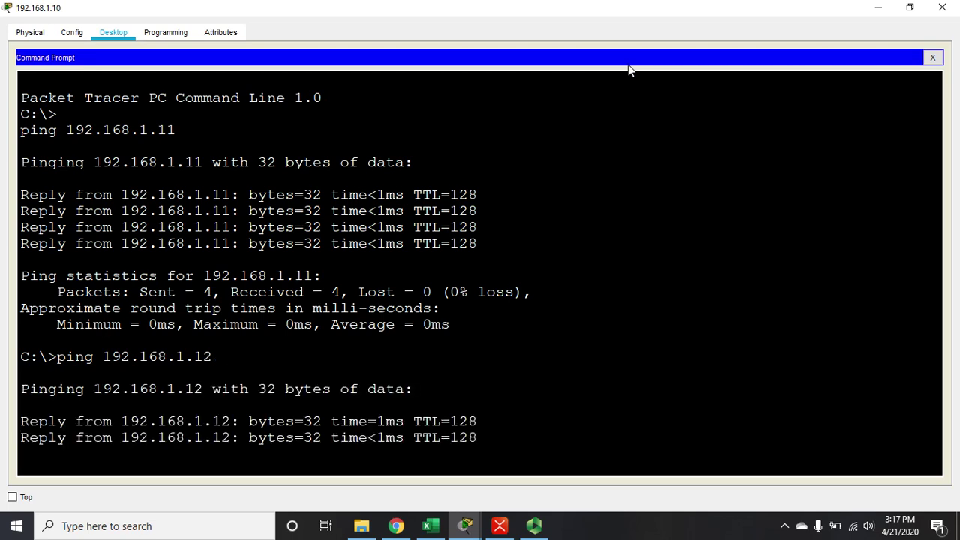
Ping 192.168.1.13 from the same PC by editing the last ping command
key("Up")
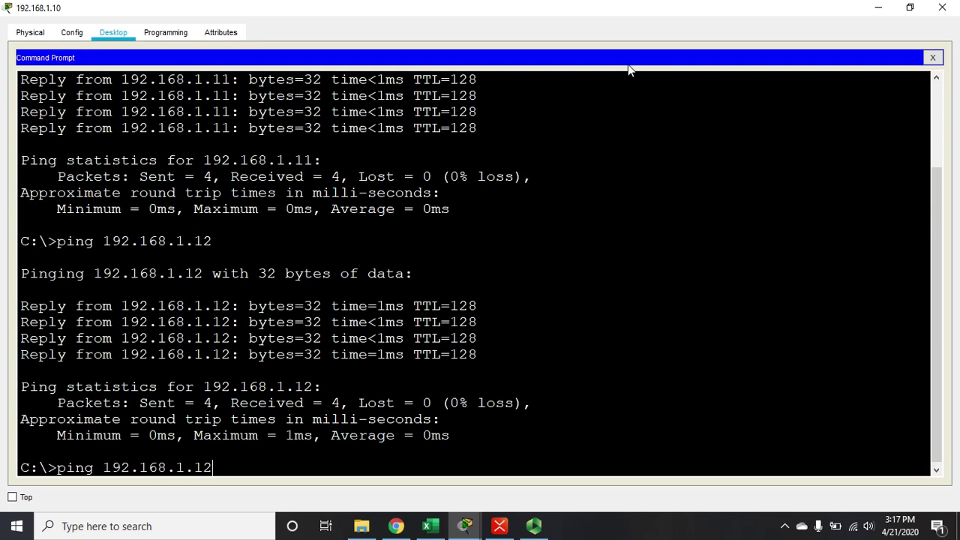
key("BackSpace")
type("3")
key("Return")
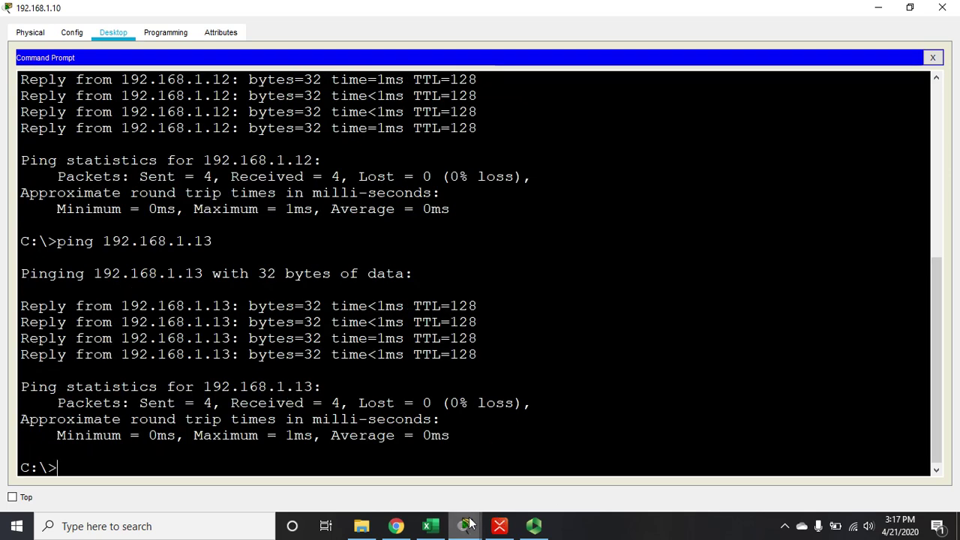
Switch to the Switch0 CLI and page through the running configuration with sh run to the FastEthernet0/1-4 interfaces
mouse_move(469, 522)
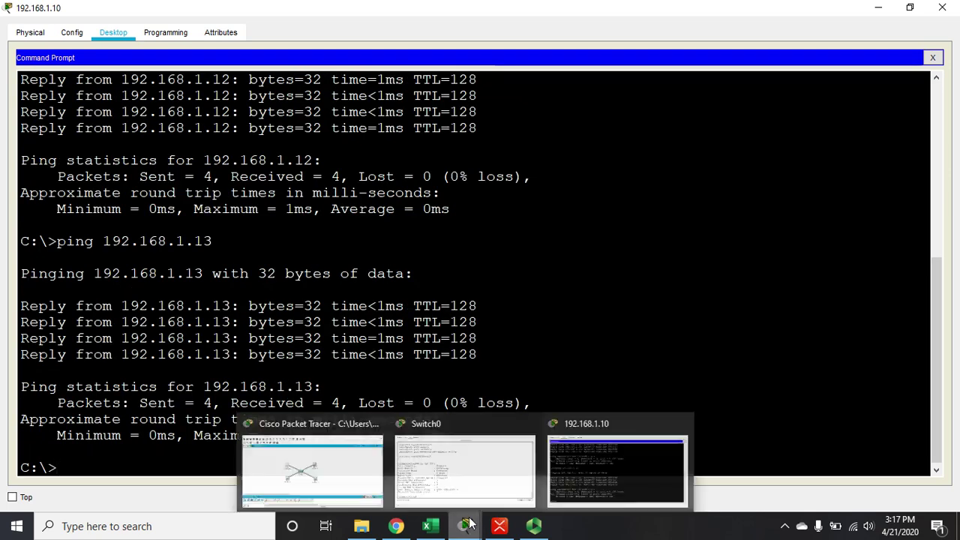
left_click(503, 483)
left_click(499, 378)
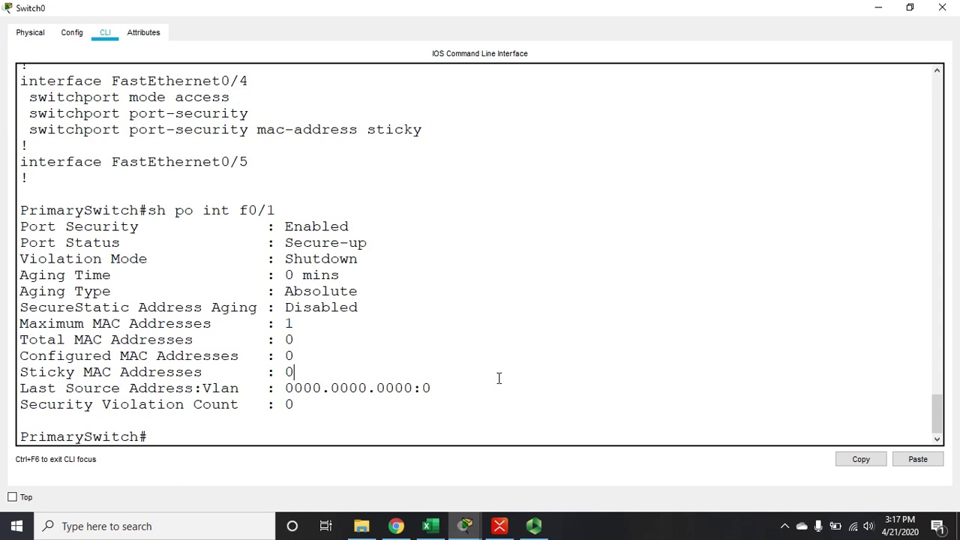
type("sh run")
key("Return")
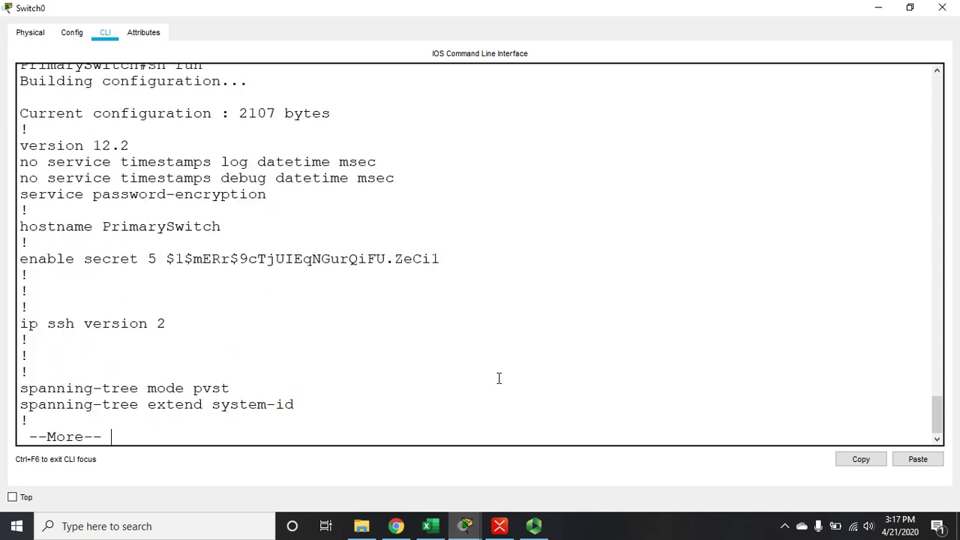
key("Return")
key("space")
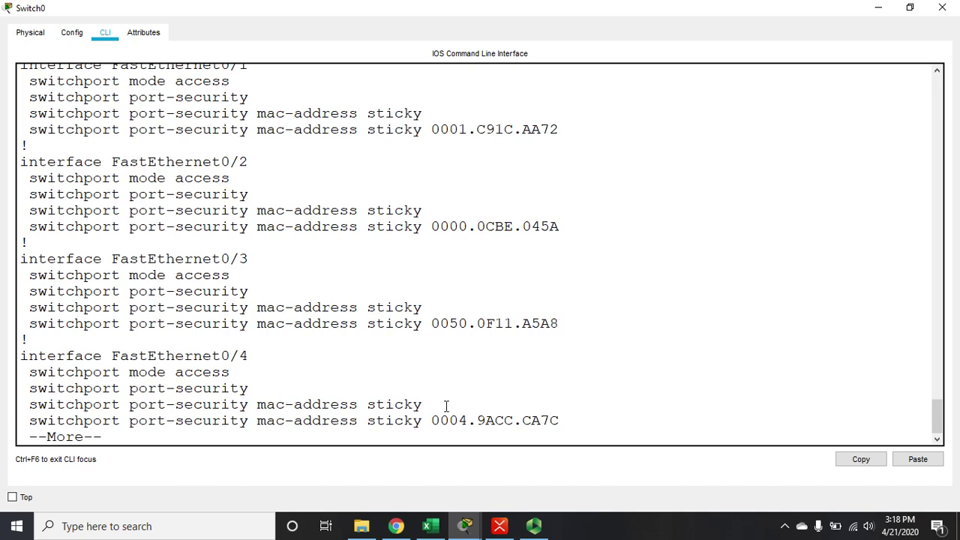
Quit the listing, check the f0/1 security violation count with sh po int f0/1, and close the switch and PC windows
type("q")
type("sh po int")
type(" f0/1")
key("Return")
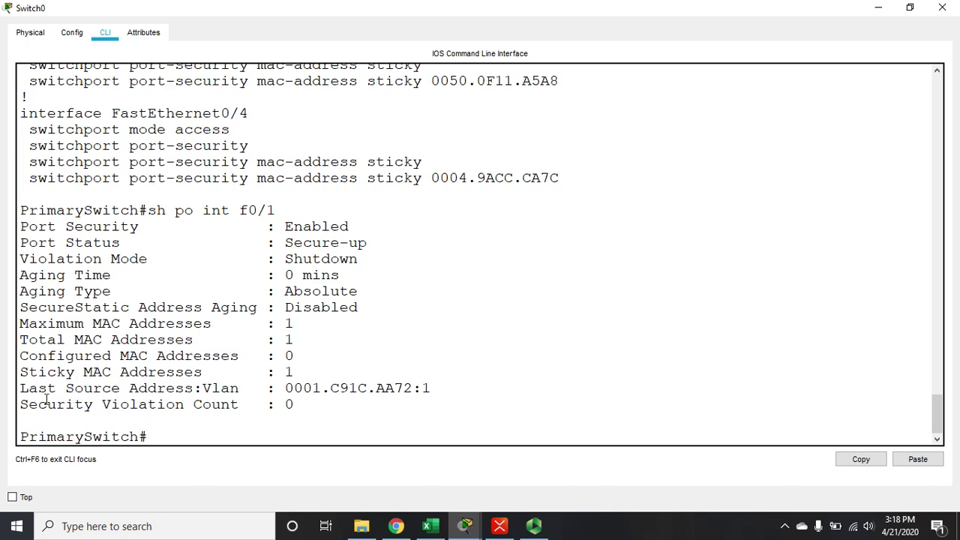
left_click_drag(20, 403, 300, 405)
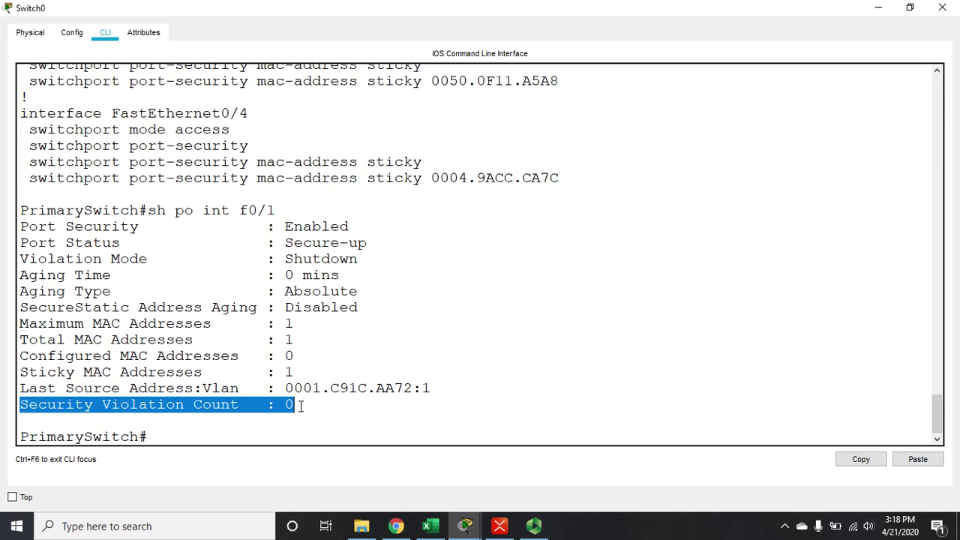
left_click(941, 9)
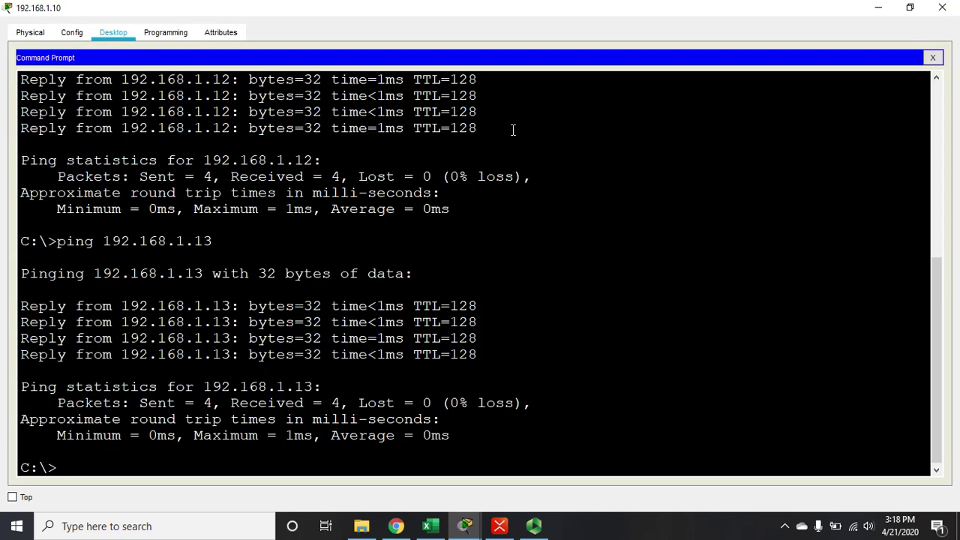
left_click(941, 8)
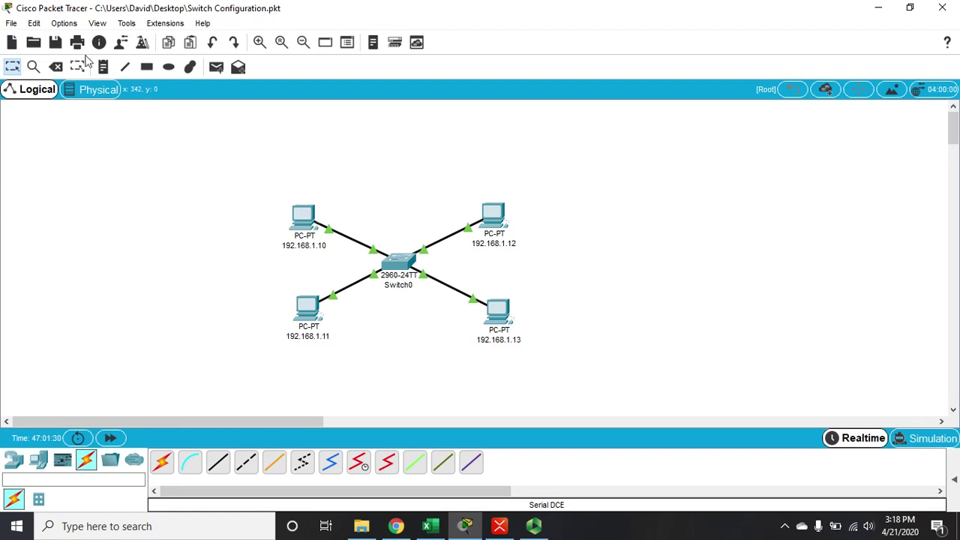
Delete the cables connecting Switch0 to PCs 192.168.1.12 and 192.168.1.13
left_click(56, 66)
left_click(58, 71)
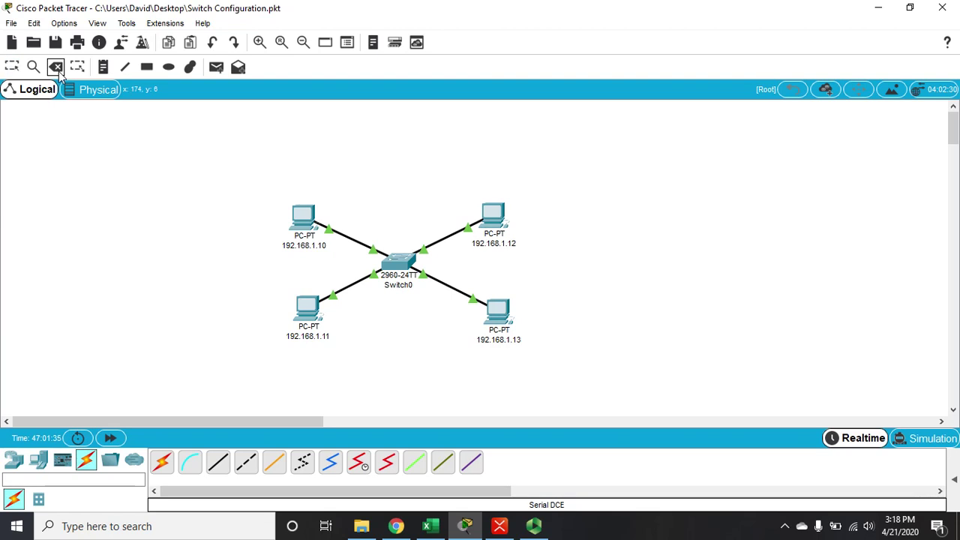
left_click(446, 240)
key("Escape")
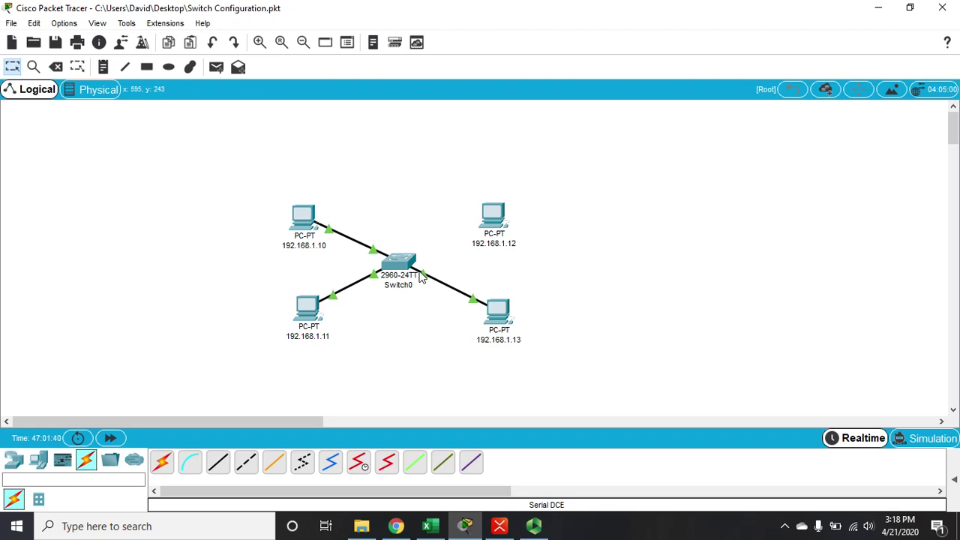
mouse_move(423, 279)
mouse_move(407, 271)
left_mouse_down()
mouse_move(483, 287)
mouse_move(413, 271)
left_mouse_up()
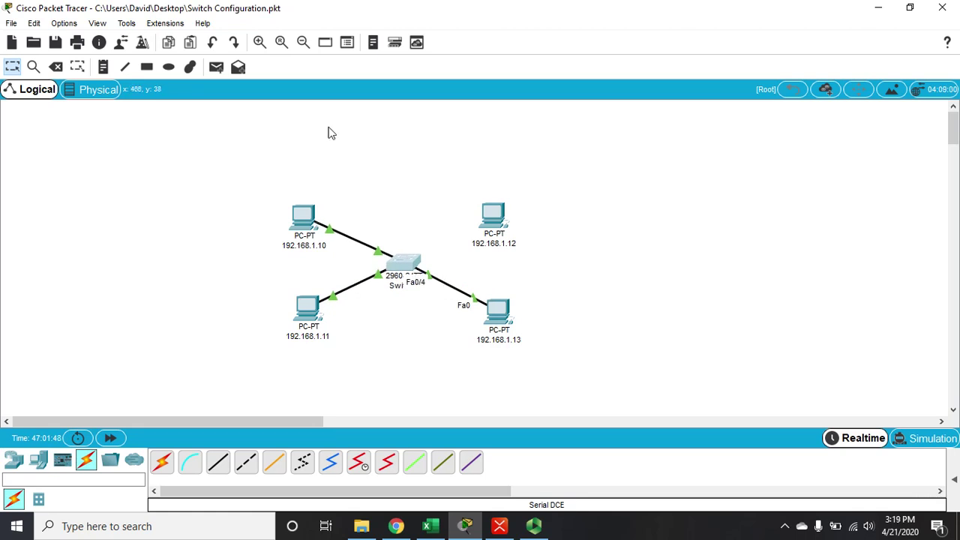
left_click(59, 67)
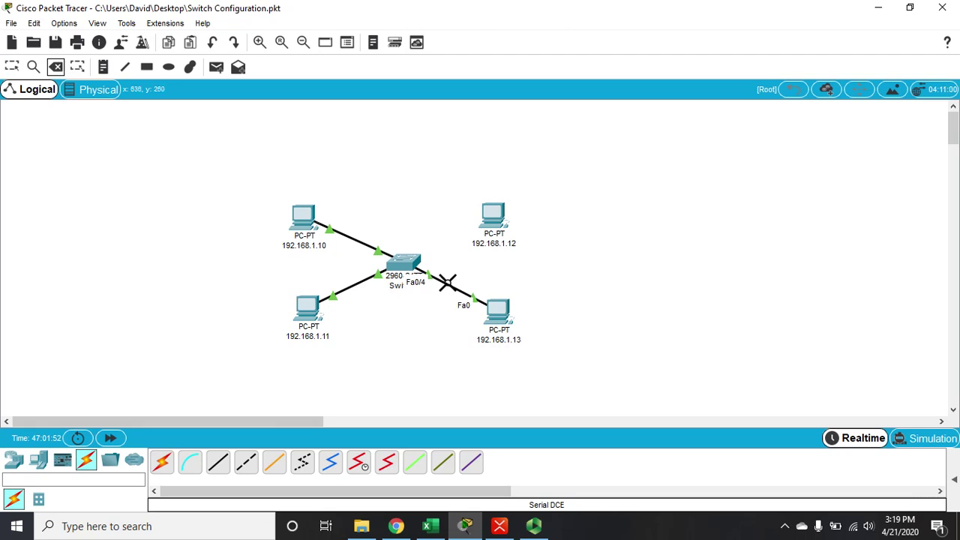
left_click(447, 282)
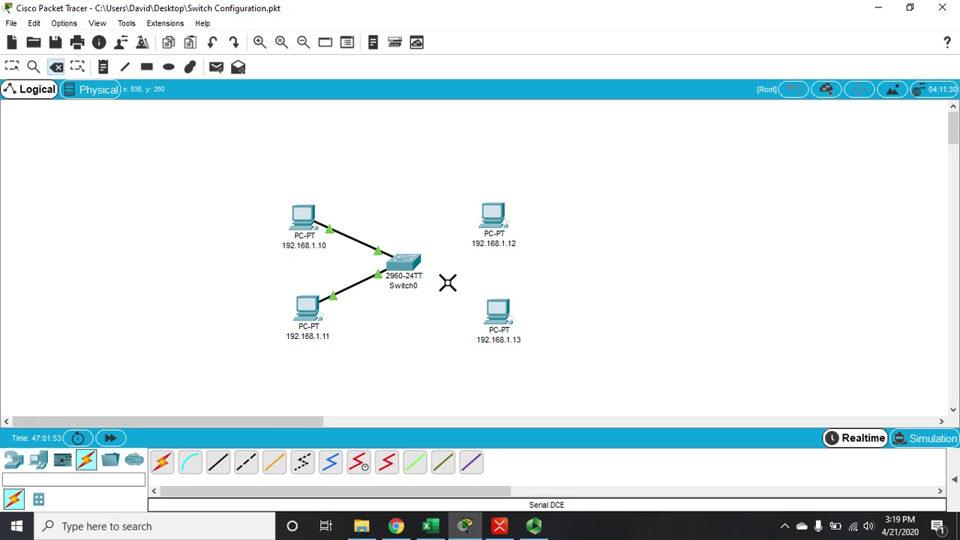
Connect FastEthernet0 of PC 192.168.1.13 to Switch0 FastEthernet0/3 with a copper straight-through cable and fast-forward the simulation time
left_click(218, 462)
left_click(498, 312)
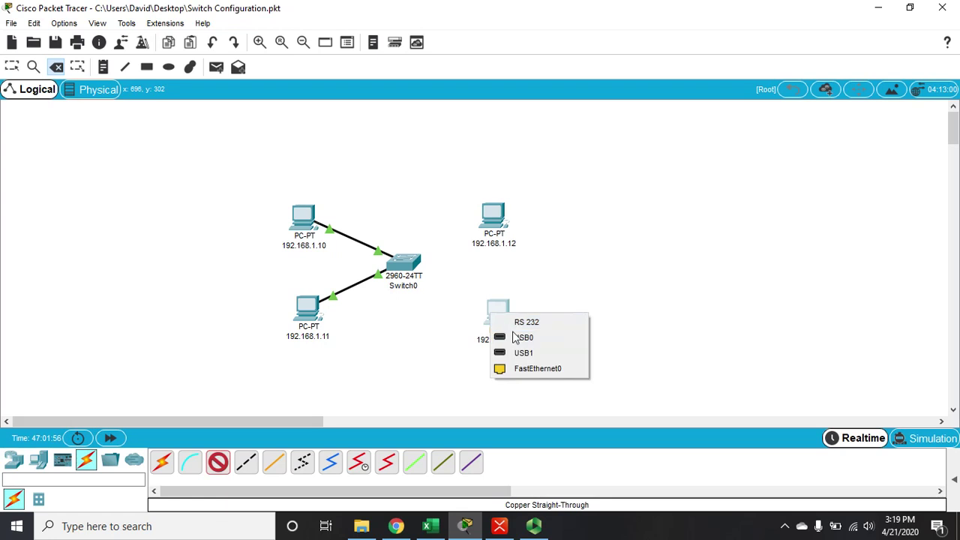
left_click(512, 370)
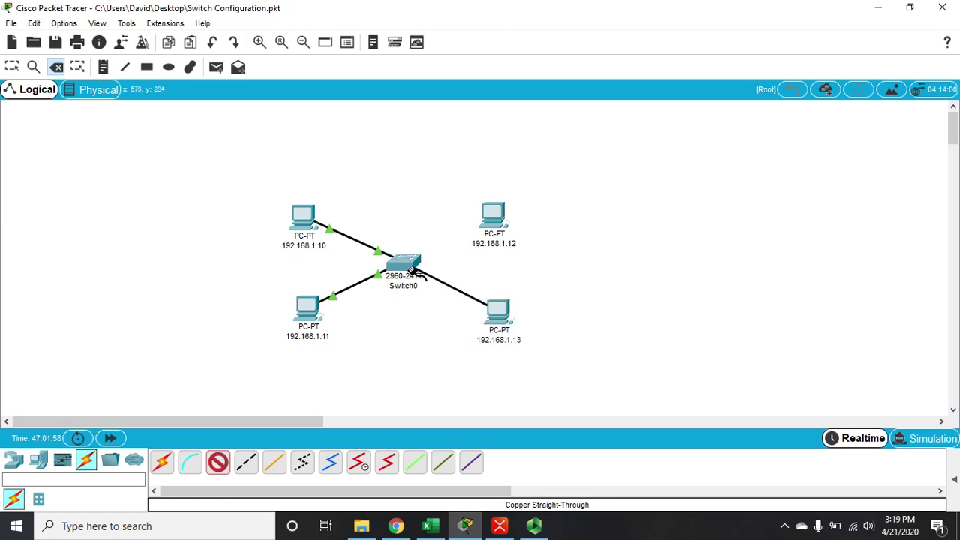
left_click(406, 266)
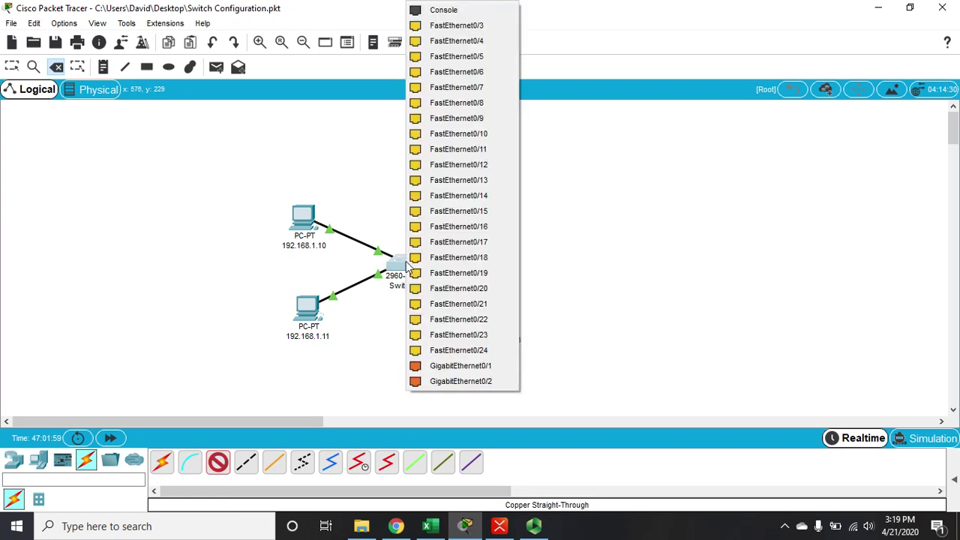
left_click(464, 26)
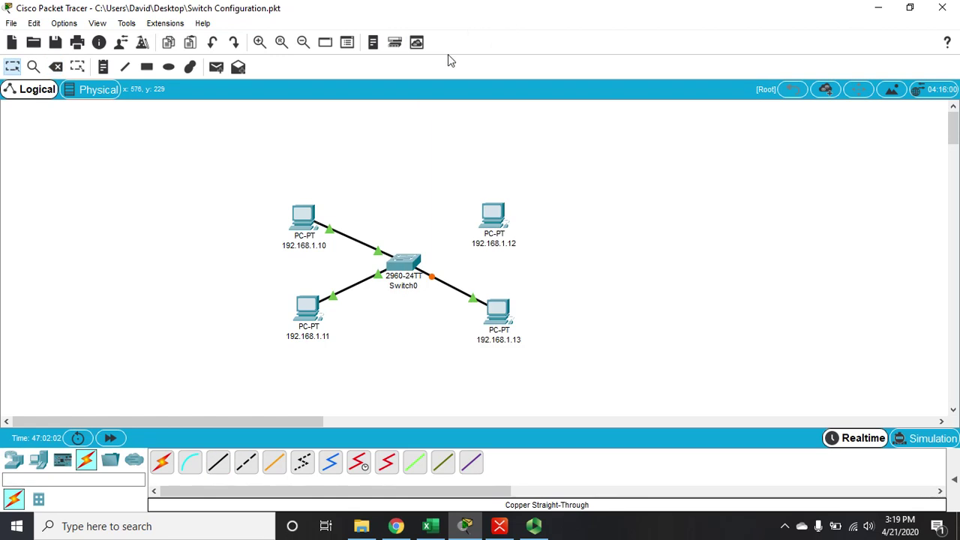
left_click(110, 436)
Reopen the command prompt on PC 192.168.1.10, repeat the ping to 192.168.1.13 and close the PC window
left_click(301, 217)
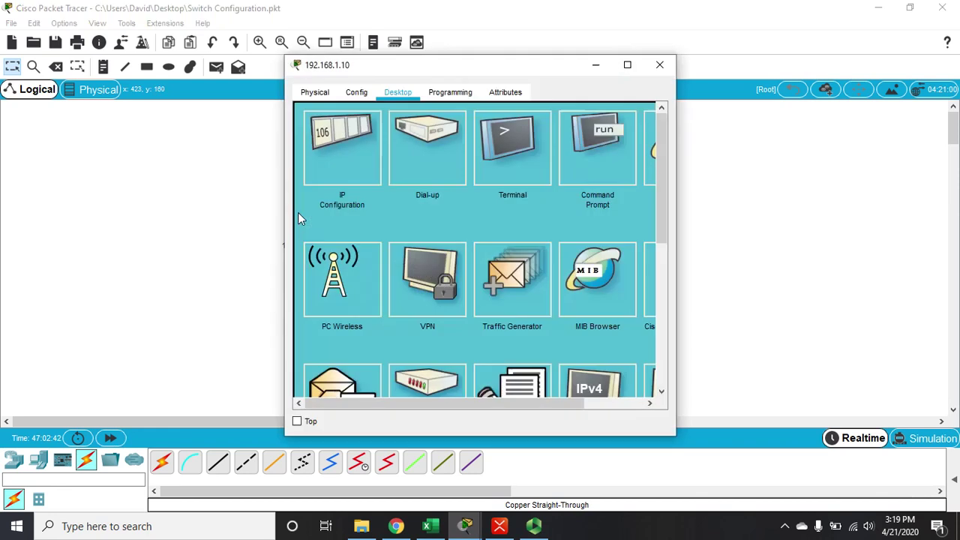
left_click(596, 146)
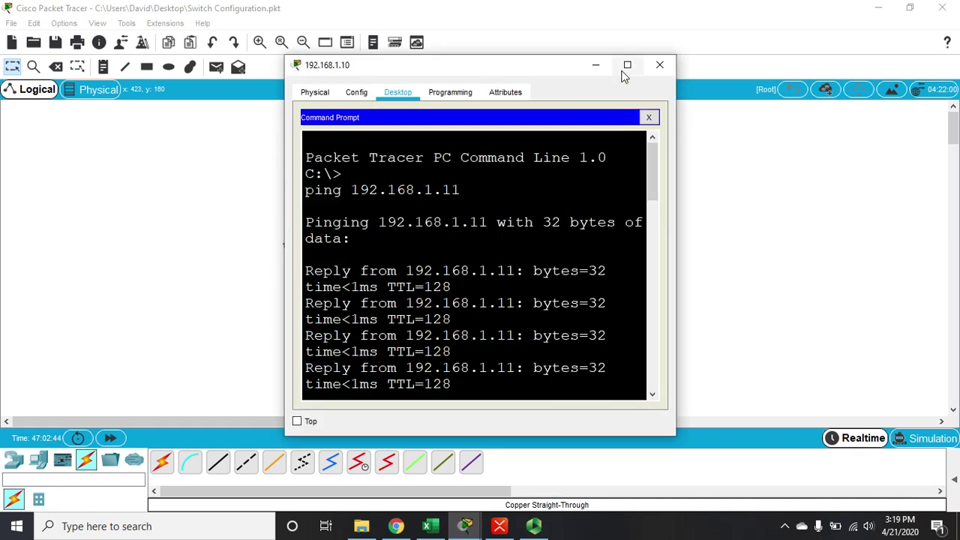
left_click(627, 65)
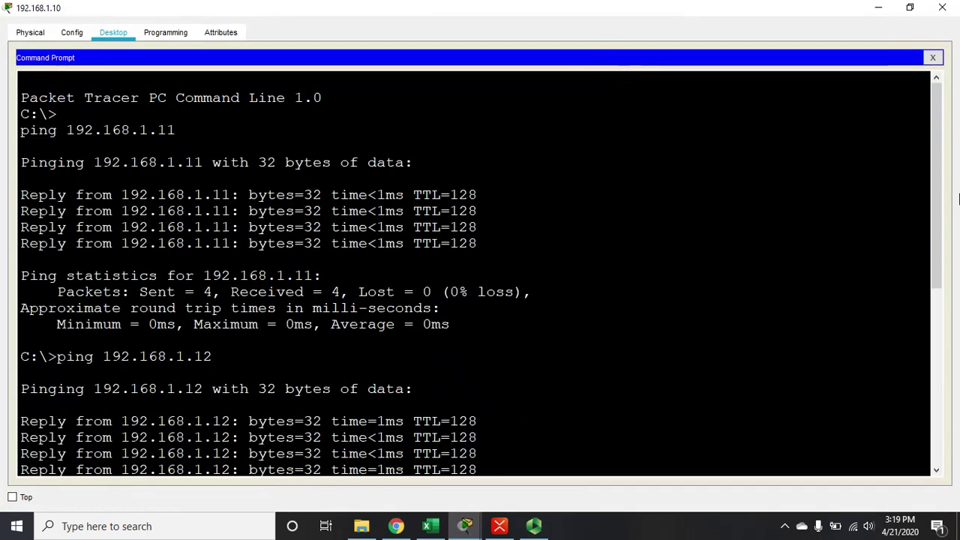
left_click_drag(937, 169, 949, 480)
key("Up")
key("Return")
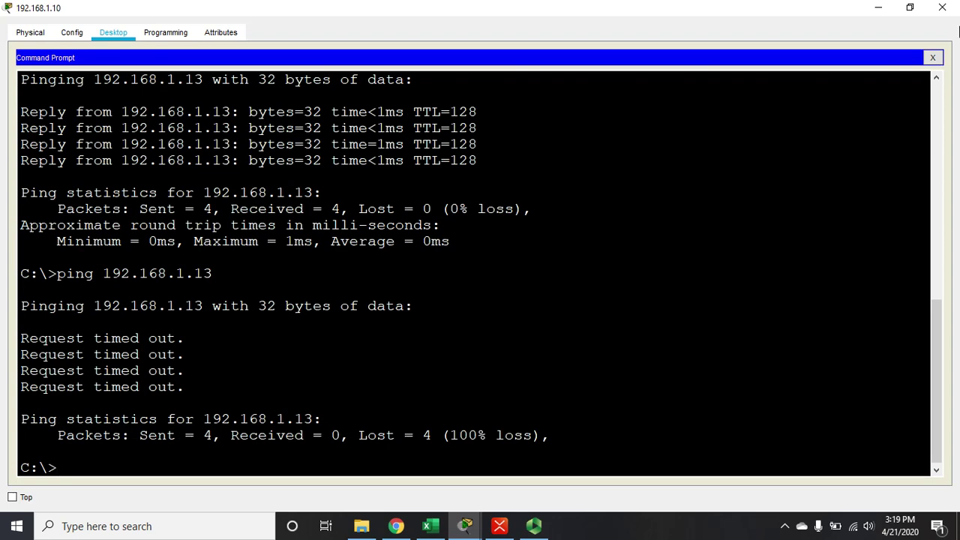
left_click(942, 9)
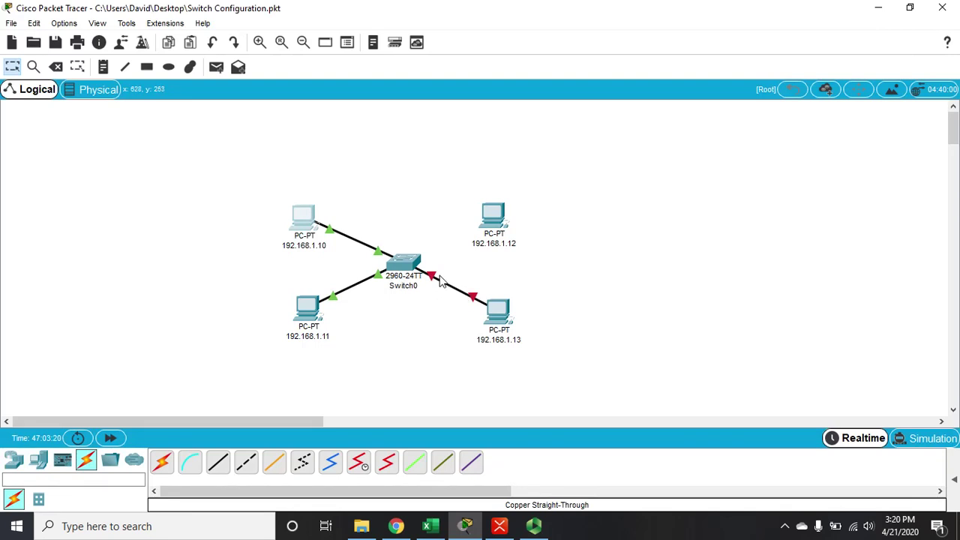
Open the Switch0 CLI in a maximized window and display the port-security status of interface f0/3 with sh po int f0/3
left_click(406, 262)
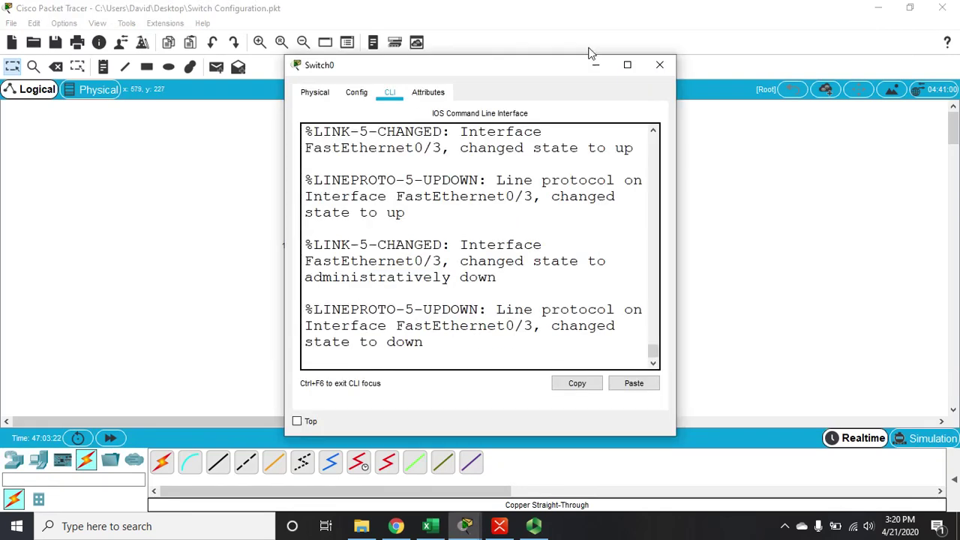
left_click(628, 64)
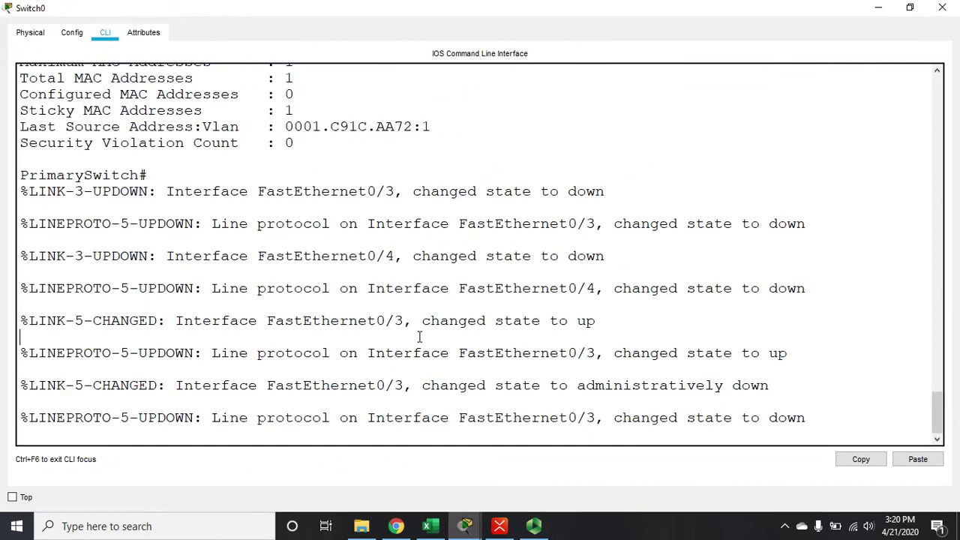
key("Return")
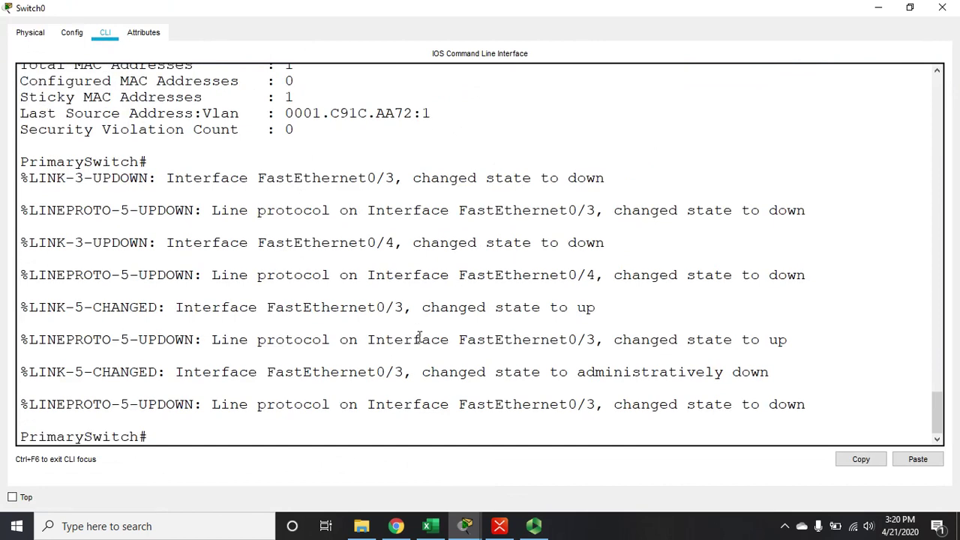
type("sh po int f0/3")
key("Return")
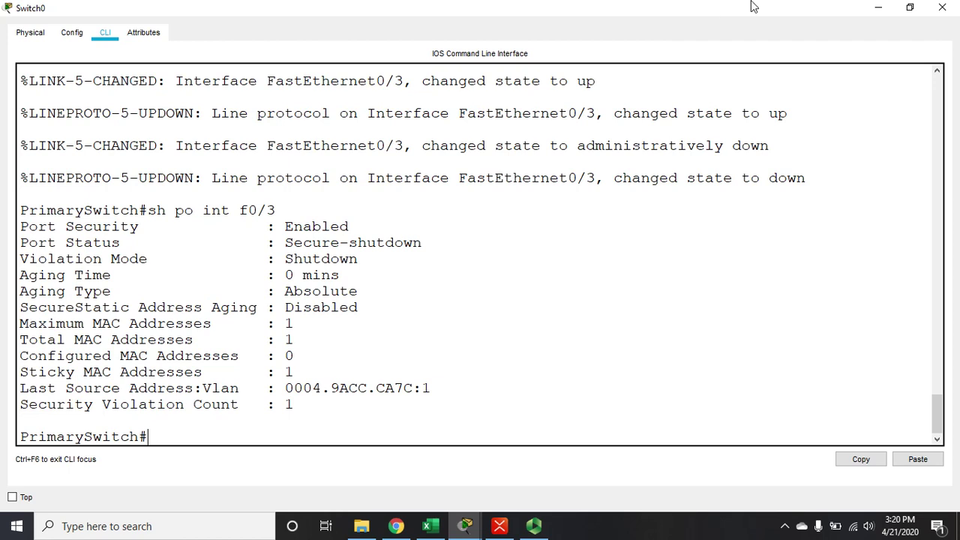
Close the Switch0 window and delete the cable between Switch0 and PC 192.168.1.13
left_click(943, 9)
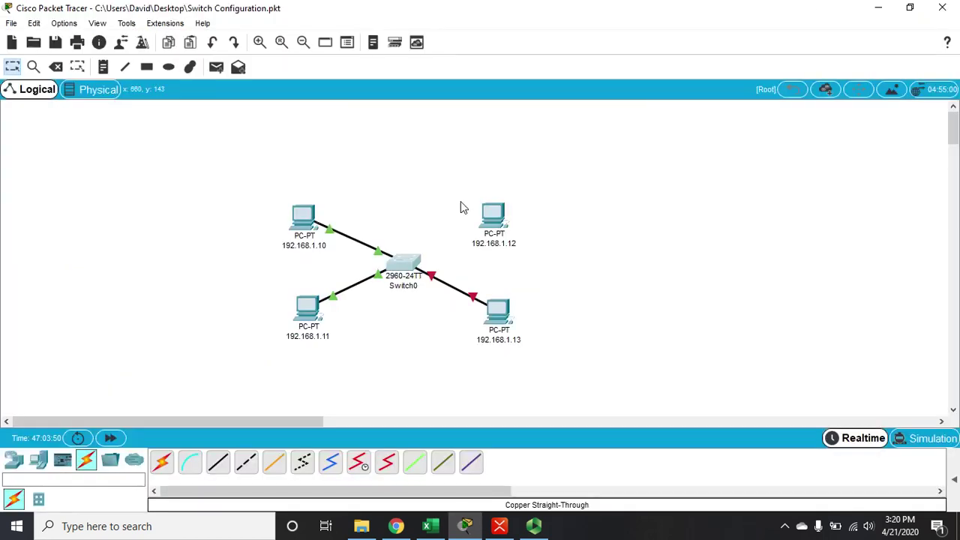
left_click(56, 67)
left_click(446, 284)
key("Escape")
Connect FastEthernet0 of PC 192.168.1.12 to Switch0 FastEthernet0/3 with a copper straight-through cable
left_click(218, 463)
left_click(499, 217)
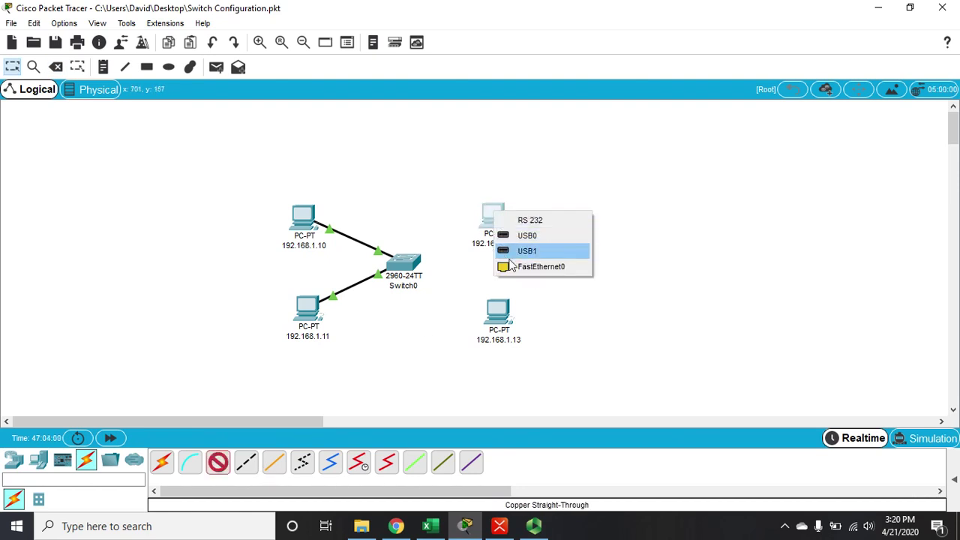
left_click(510, 267)
left_click(401, 264)
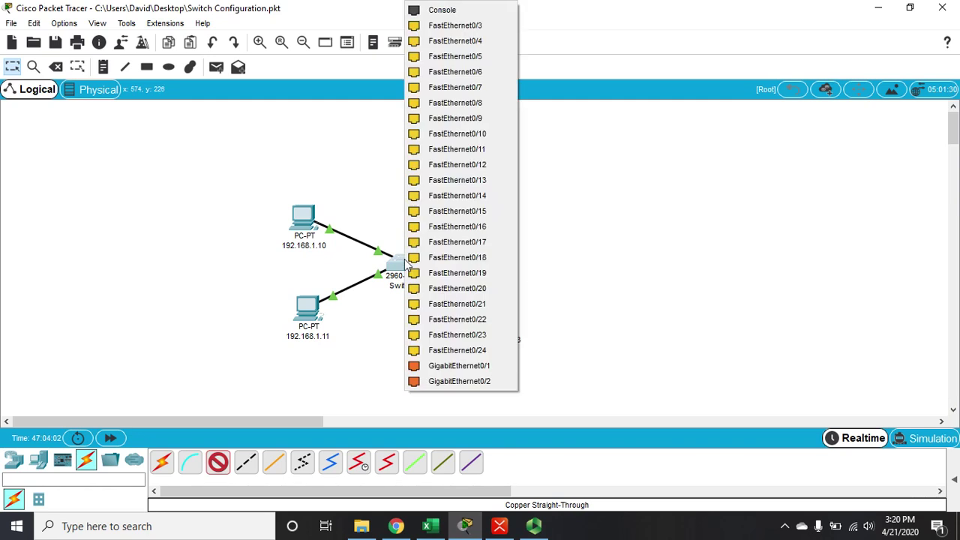
left_click(444, 26)
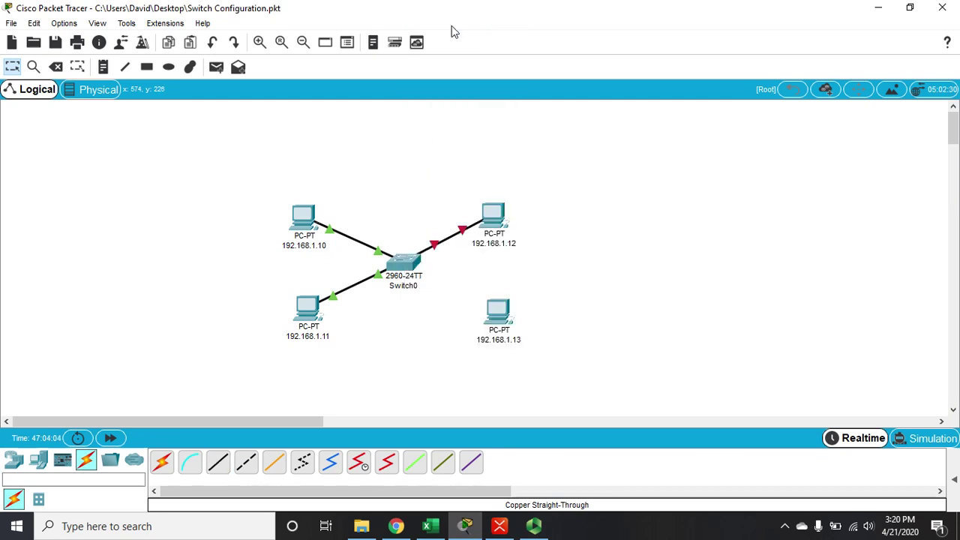
left_click(57, 68)
key("Escape")
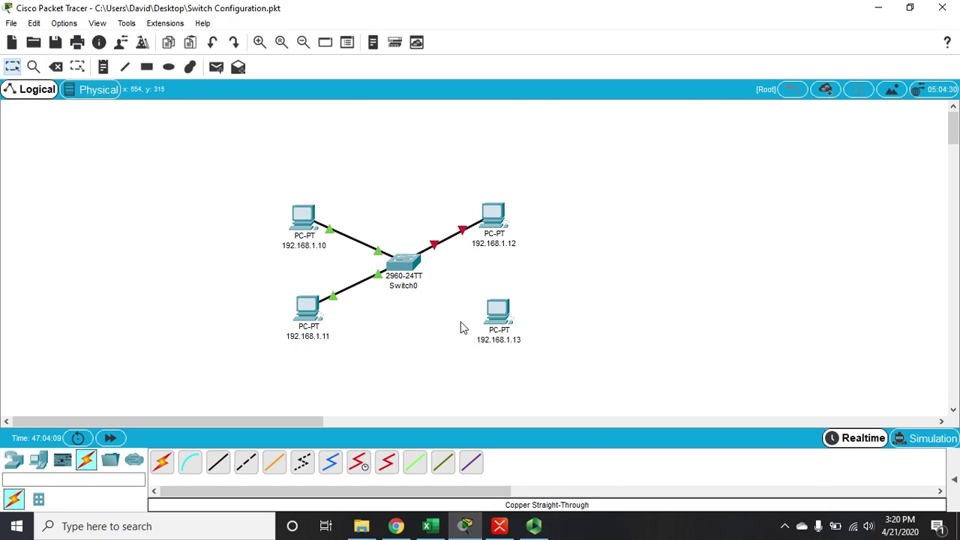
Connect FastEthernet0 of PC 192.168.1.13 to Switch0 FastEthernet0/4 with a copper straight-through cable
left_click(216, 463)
left_click(500, 315)
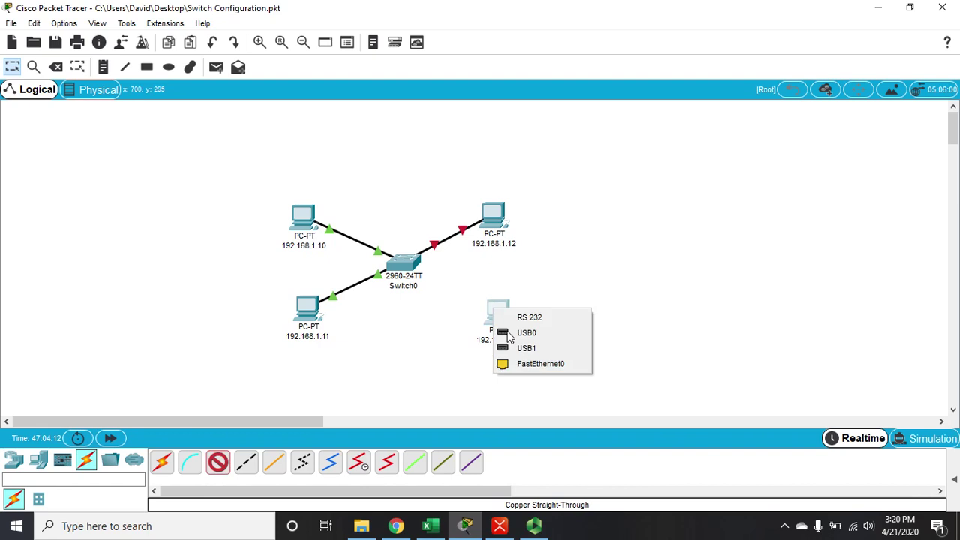
left_click(523, 365)
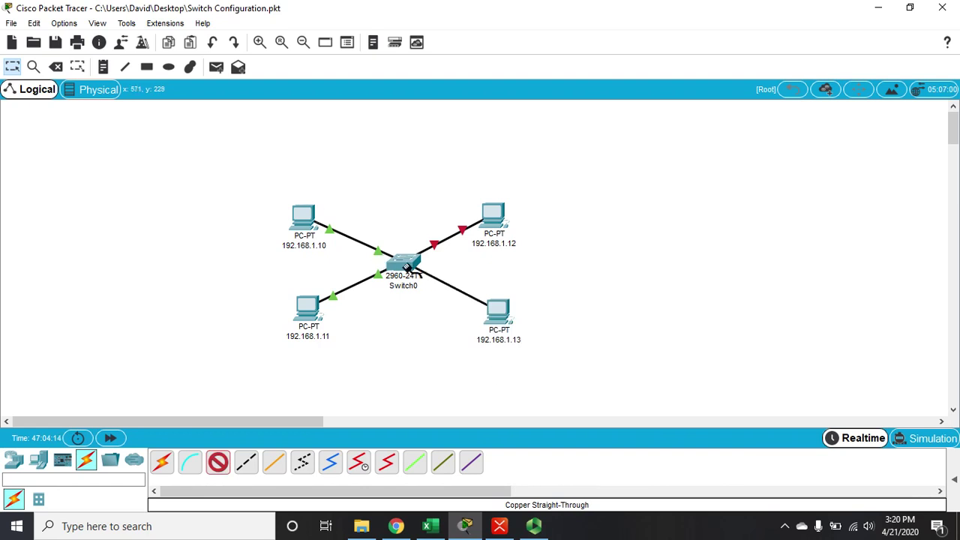
left_click(405, 266)
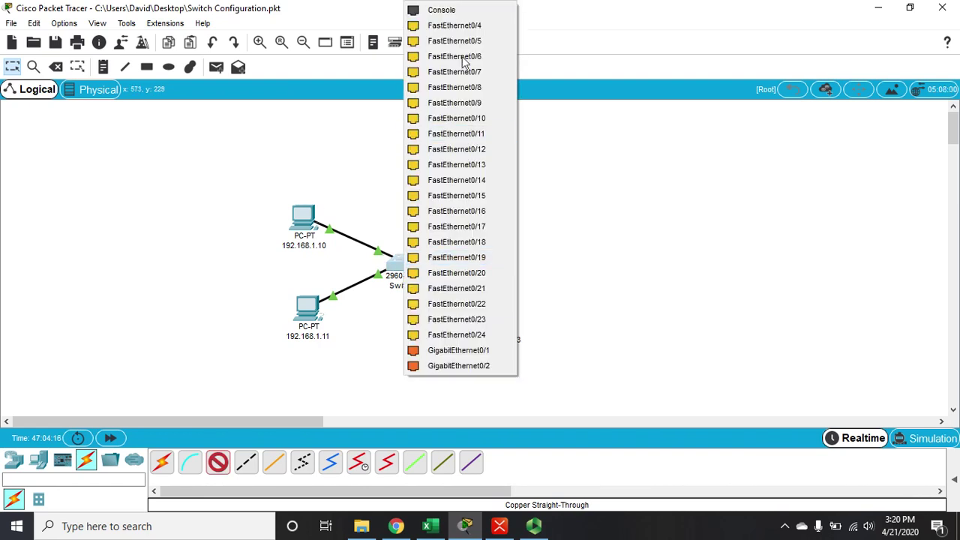
left_click(456, 27)
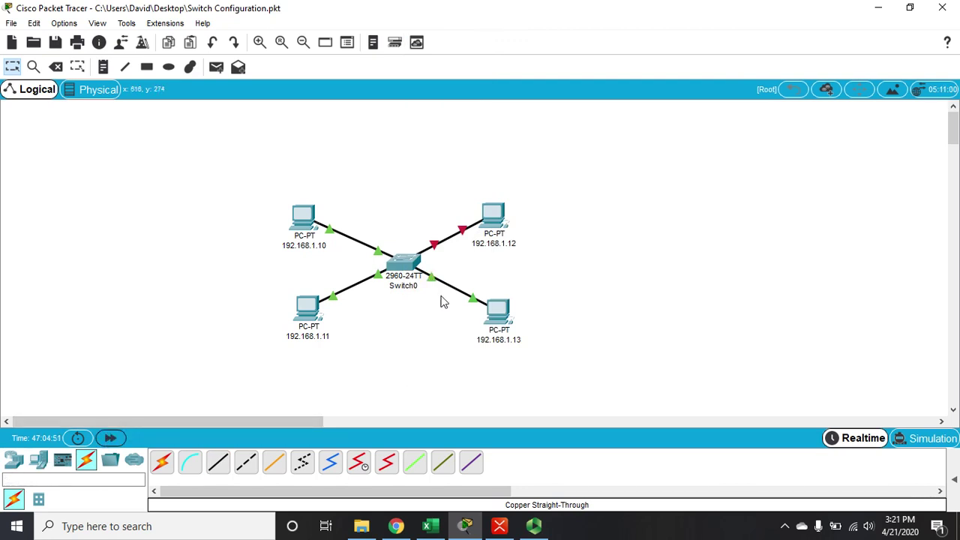
Open the command prompt on PC 192.168.1.10 in a maximized window and ping 192.168.1.13
left_click(300, 230)
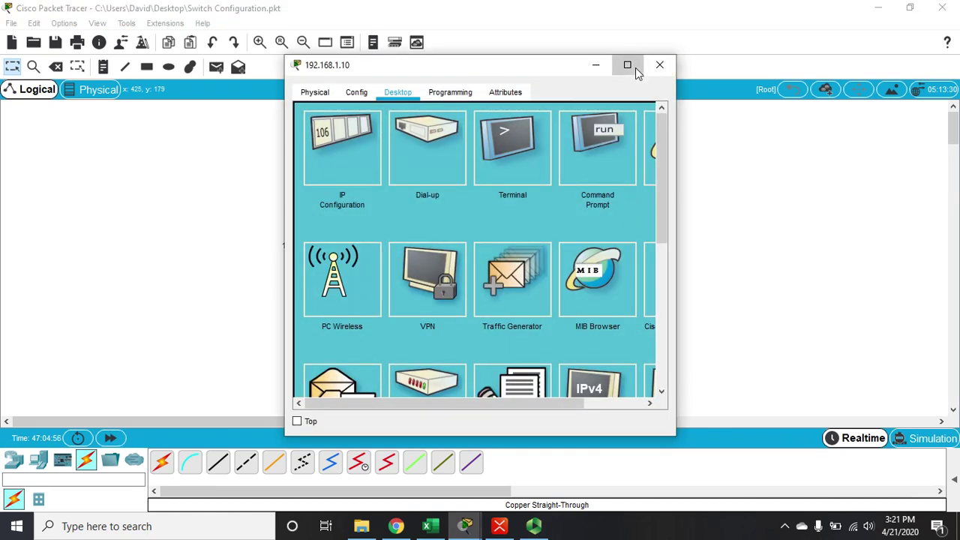
left_click(627, 65)
left_click(692, 101)
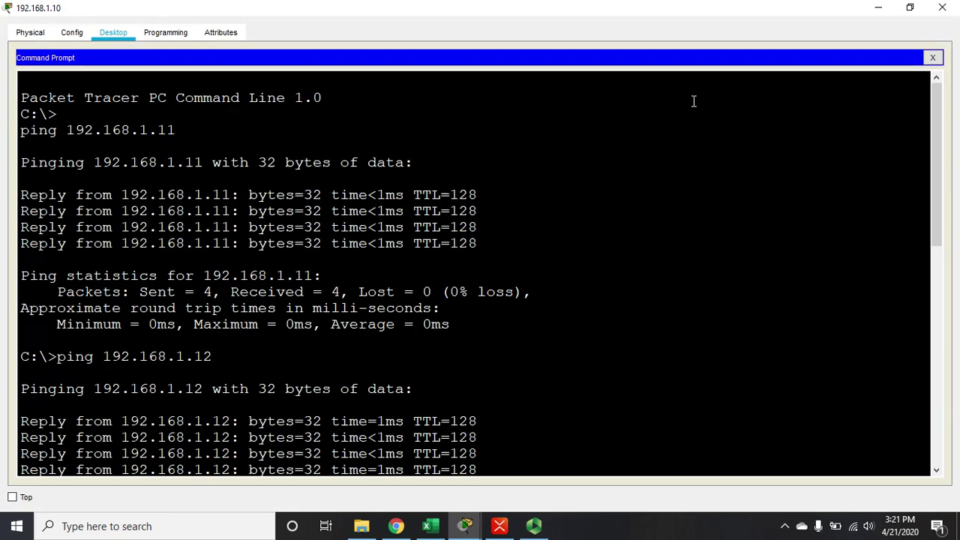
key("Up")
key("Return")
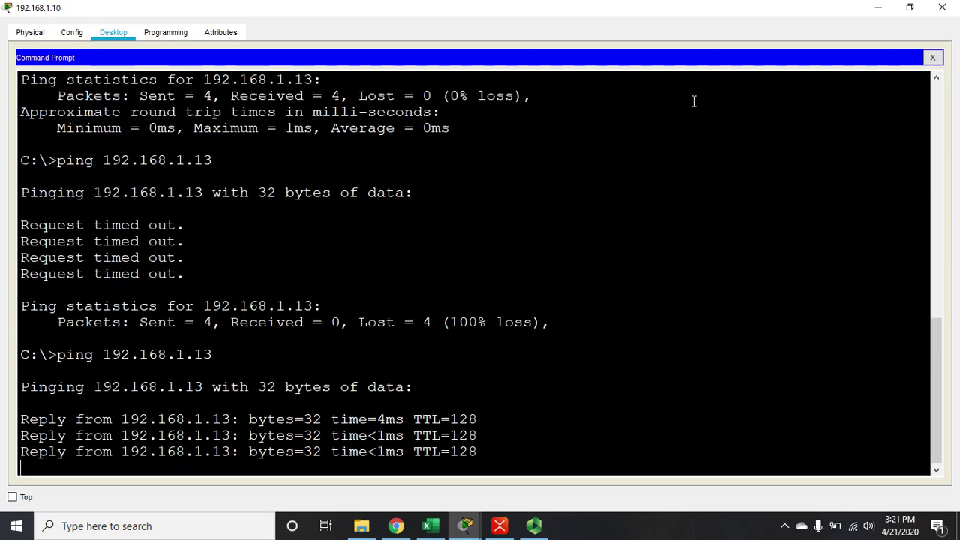
Ping 192.168.1.12 from PC 192.168.1.10 and close the PC window
key("Up")
key("BackSpace")
type("2")
key("Return")
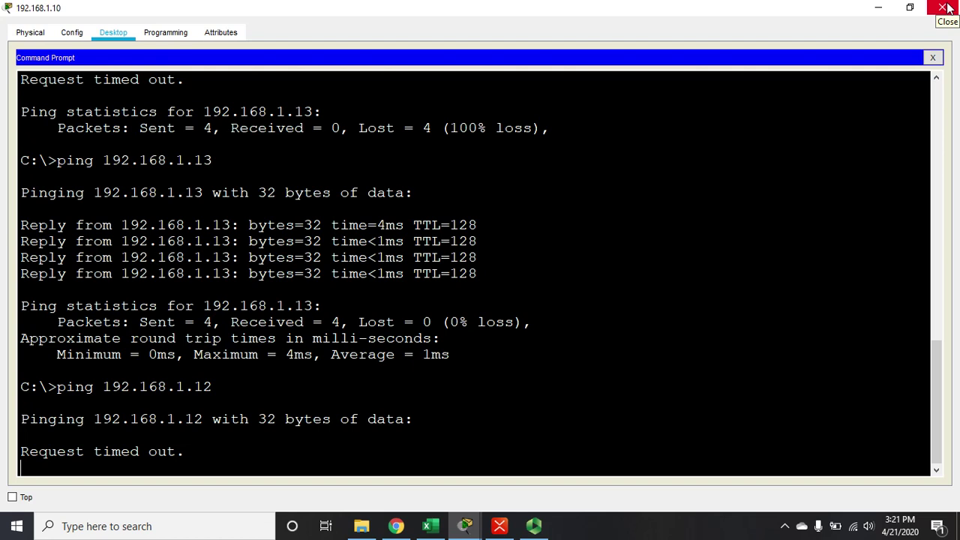
left_click(942, 8)
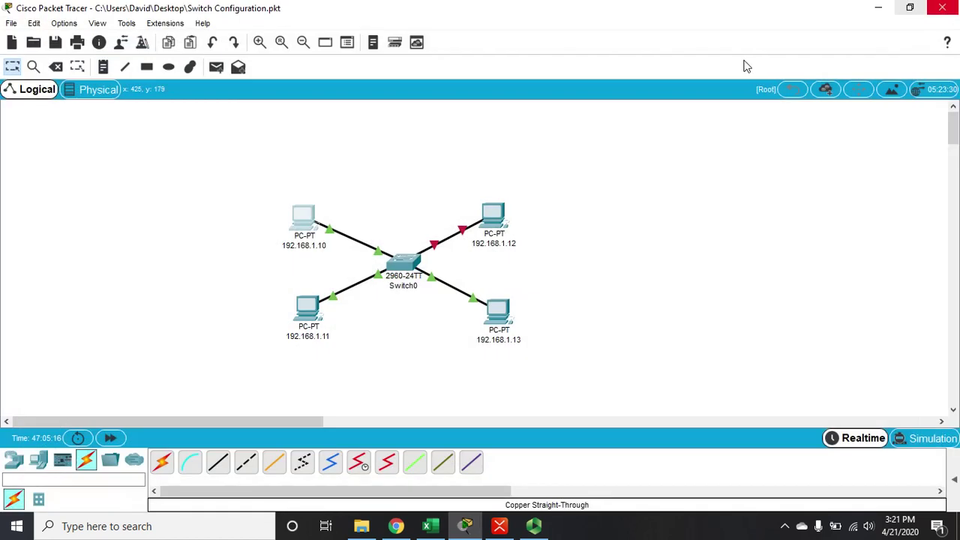
Open the Switch0 CLI in a maximized window and enter global configuration mode with config t
left_click(401, 261)
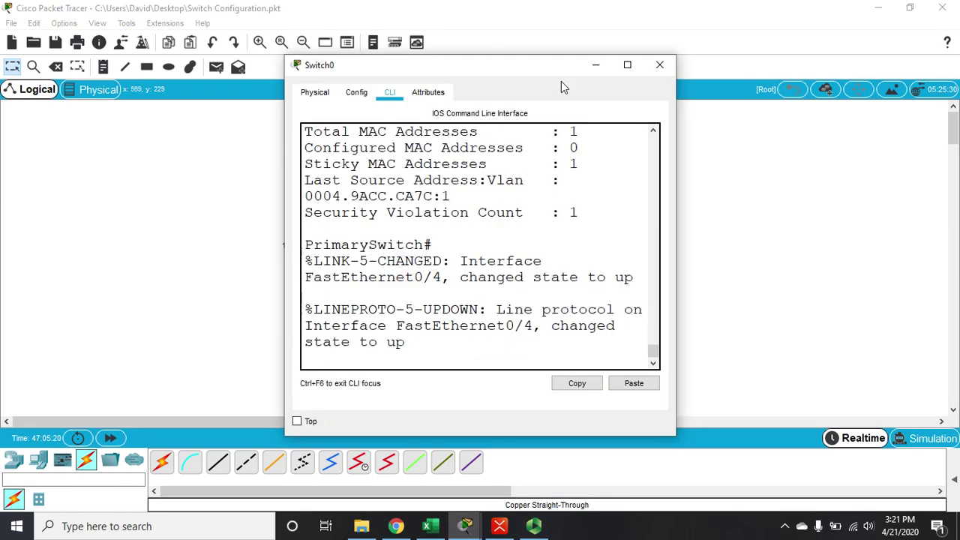
left_click(624, 68)
left_click(498, 271)
key("Return")
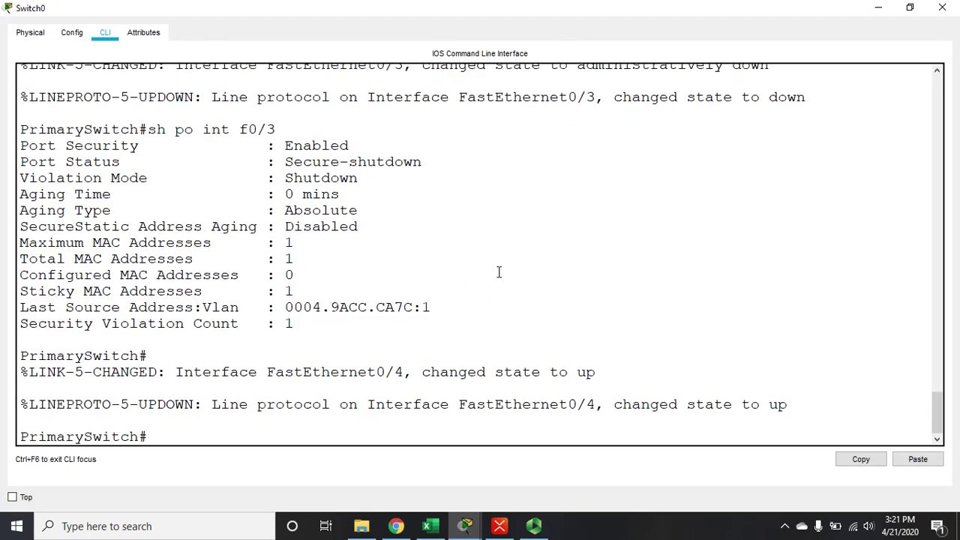
type("config t")
key("Return")
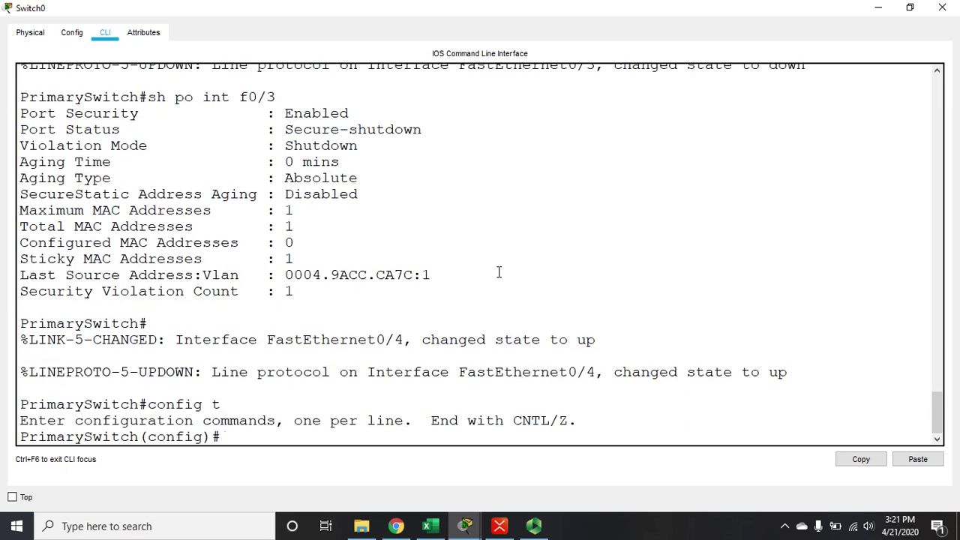
Reset interface f0/3 with shut followed by no shut, and exit back to privileged EXEC mode
type("int f0/3")
key("Return")
type("shut")
key("Return")
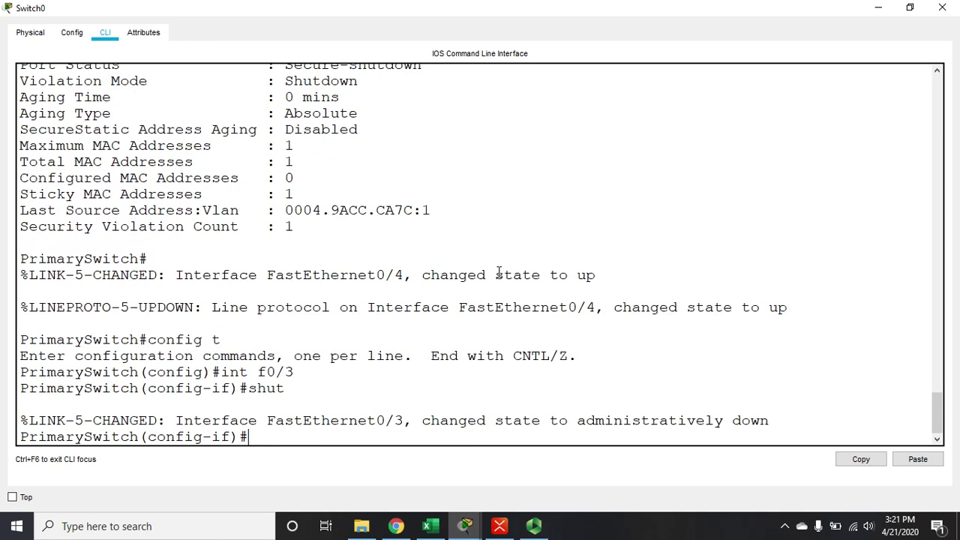
type("no shut")
key("Return")
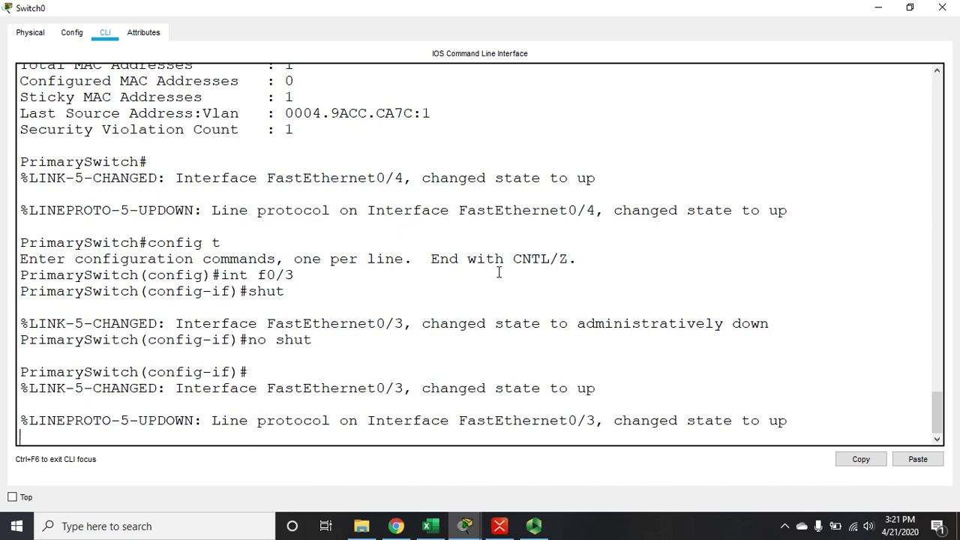
key("Return")
type("exit")
key("Return")
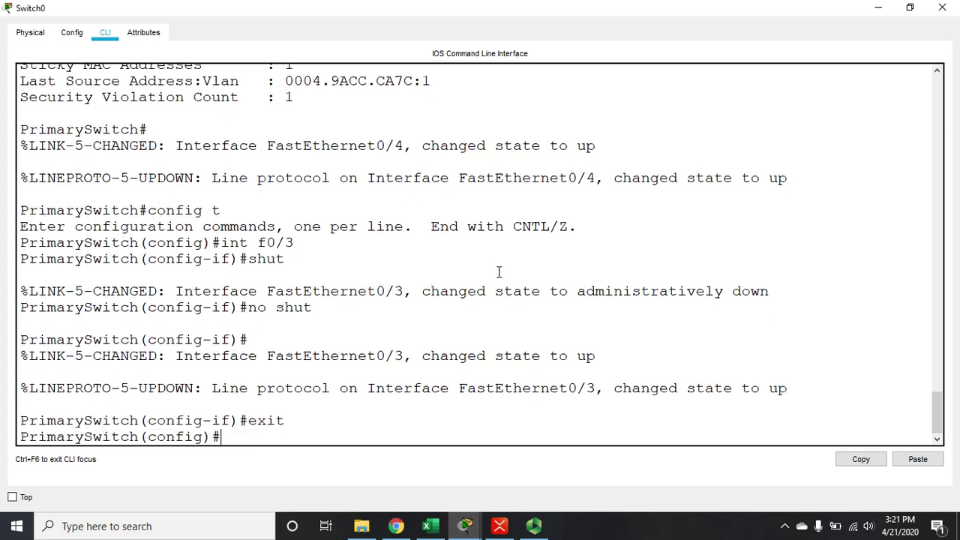
type("exit")
key("Return")
Display the port security of interface f0/3 with sh po int f0/3, highlight the Port Status line and close the Switch0 window
type("sh")
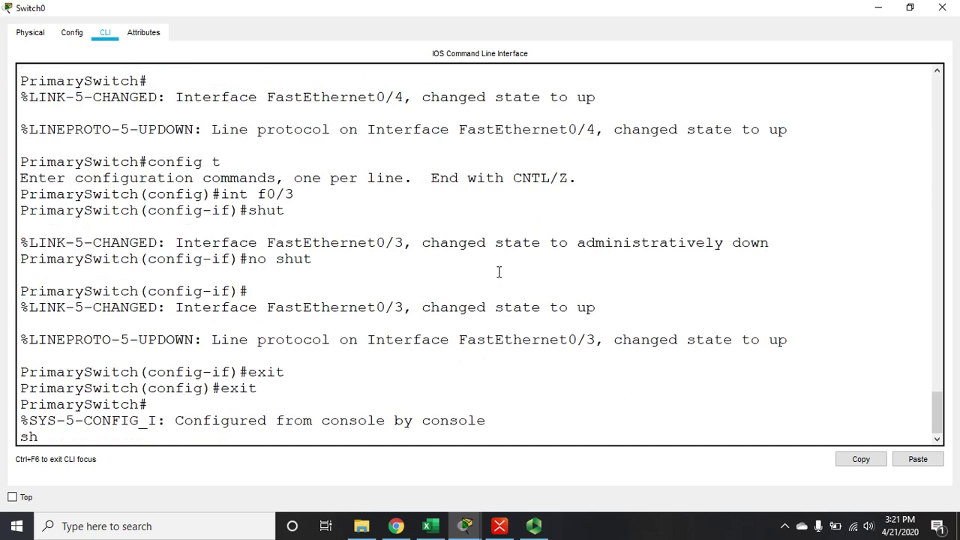
type(" po int f0/3")
key("Return")
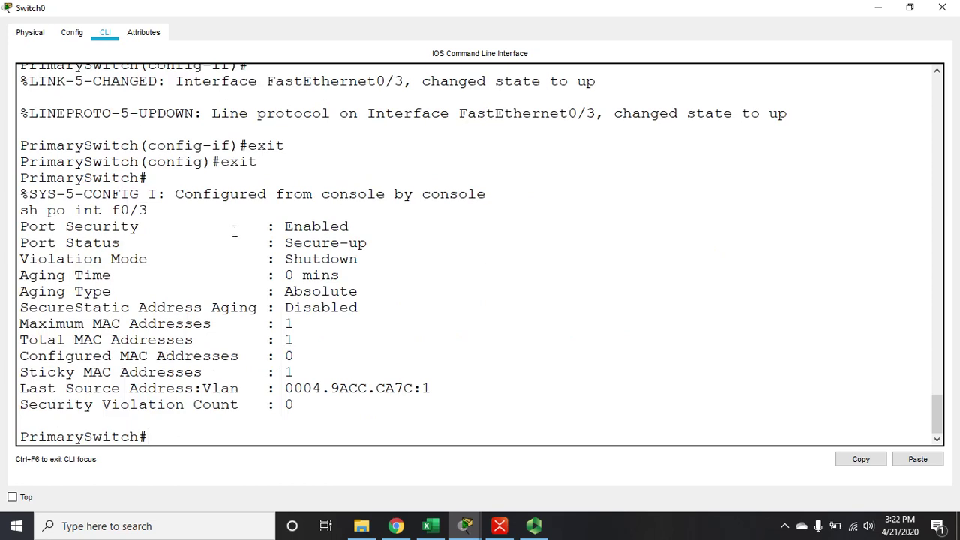
left_click_drag(284, 226, 296, 242)
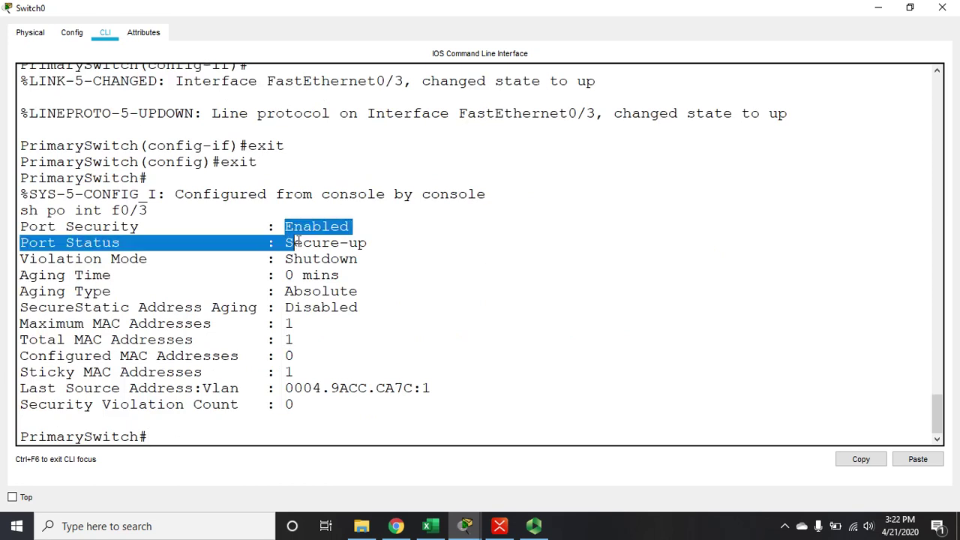
left_click(378, 237)
left_click_drag(369, 243, 18, 242)
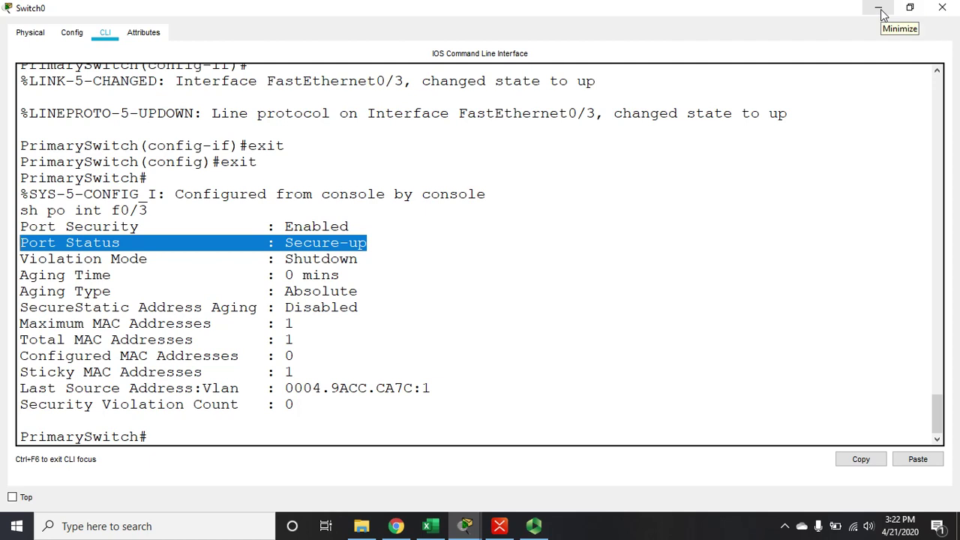
left_click(942, 9)
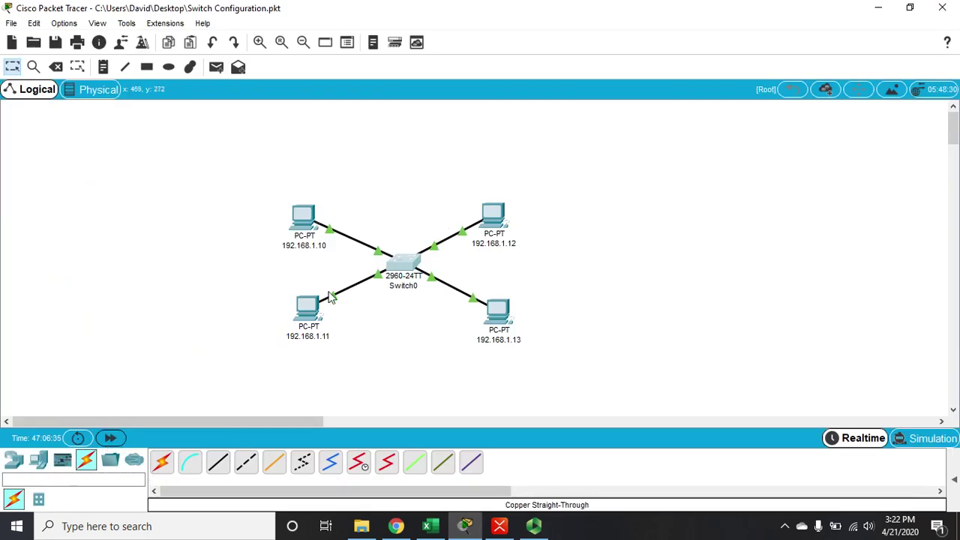
Repeat the ping to 192.168.1.12 from the command prompt of PC 192.168.1.10, exit the prompt and close the PC window
left_click(304, 225)
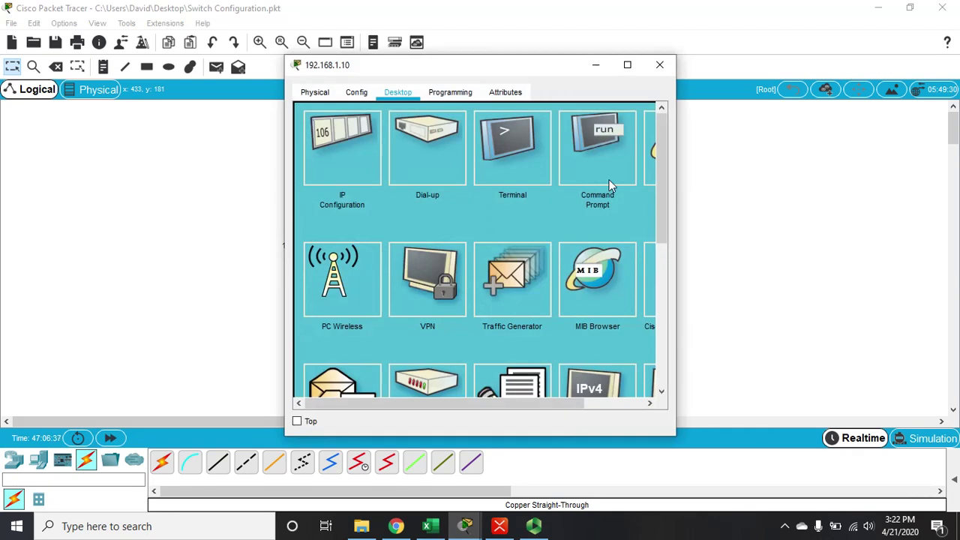
left_click(627, 65)
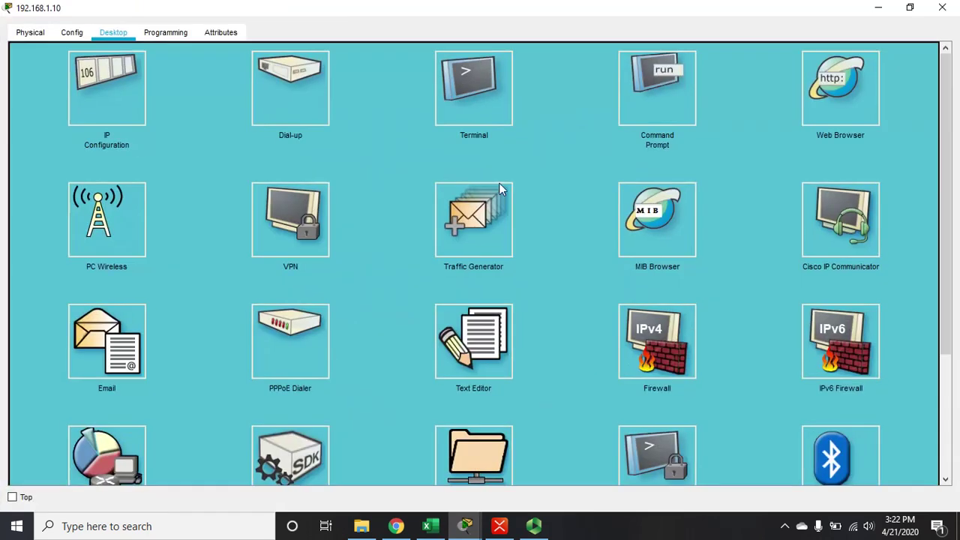
left_click(654, 75)
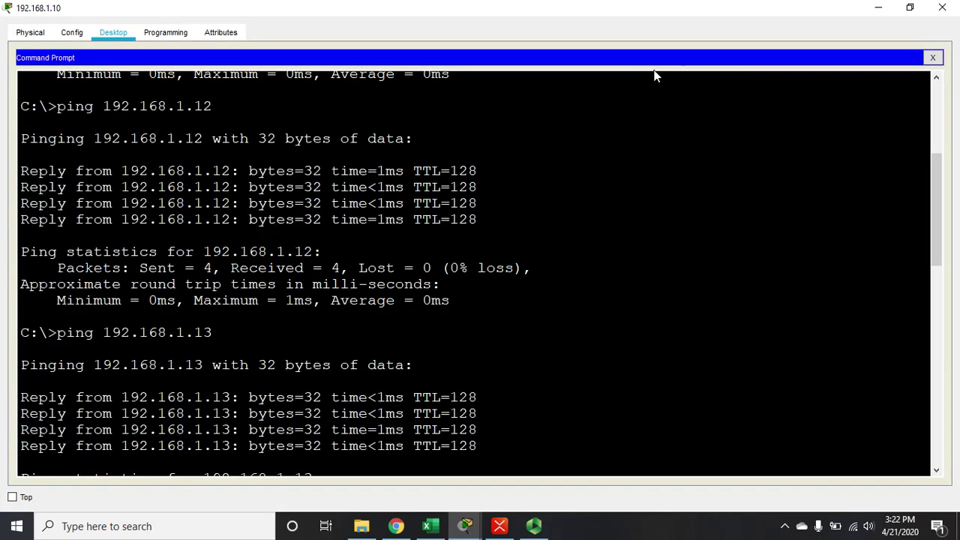
key("Up")
key("Return")
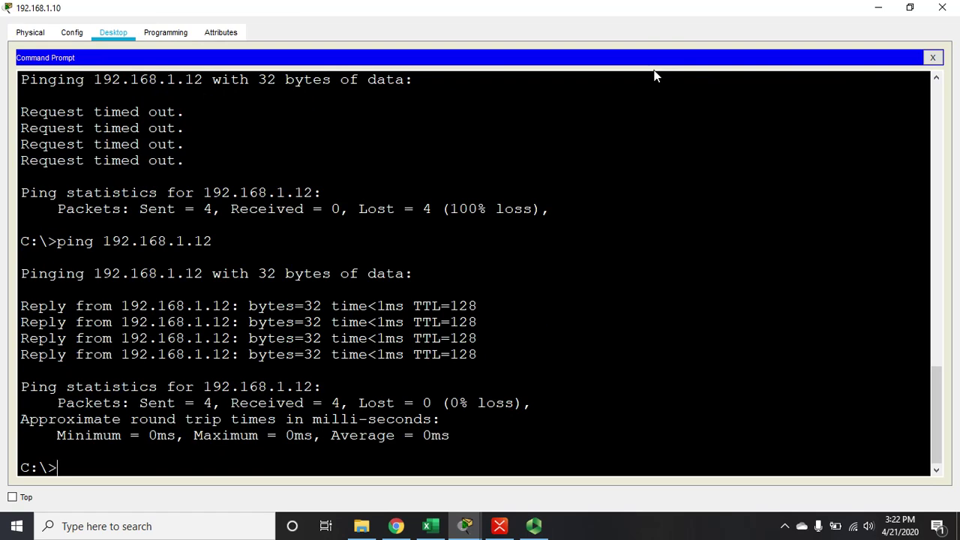
type("exit")
key("Return")
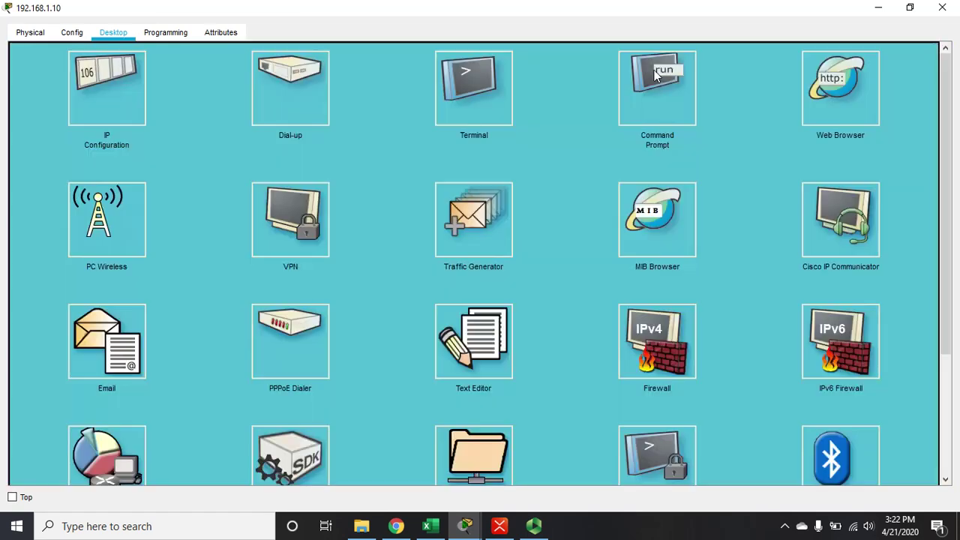
left_click(942, 7)
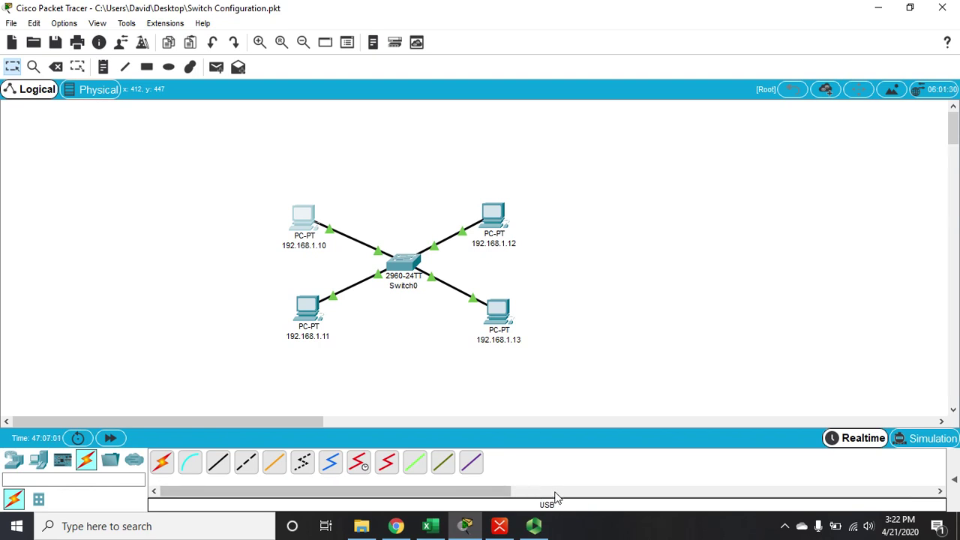
left_click(534, 526)
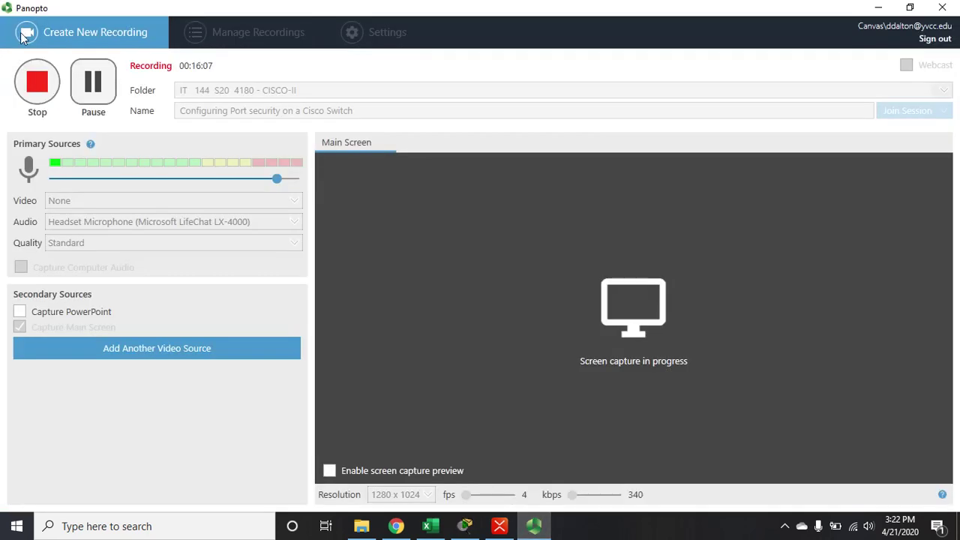